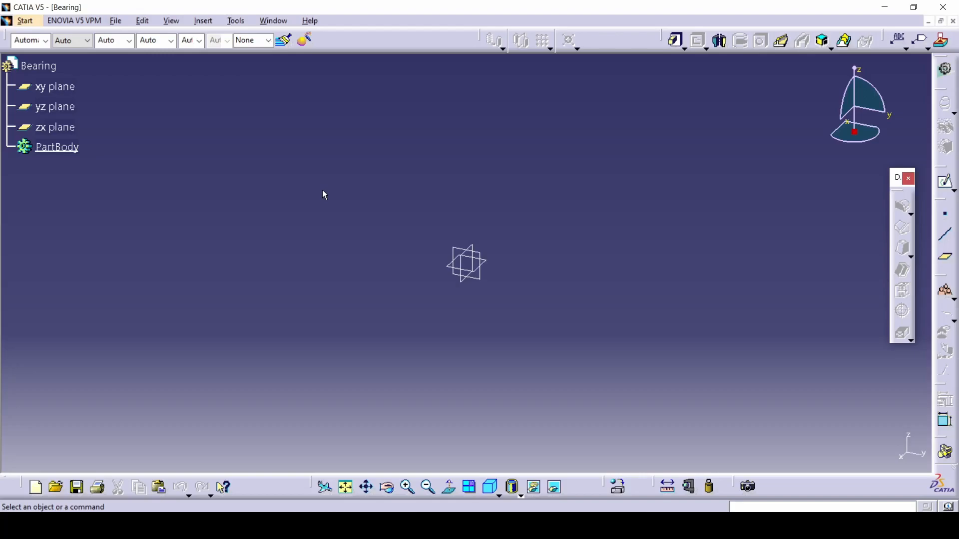
Step: Switch to the Bearing 1.png drawing, examine Detail B's dimensions, and return to the CATIA part
{"action": "key", "text": "alt+Tab"}
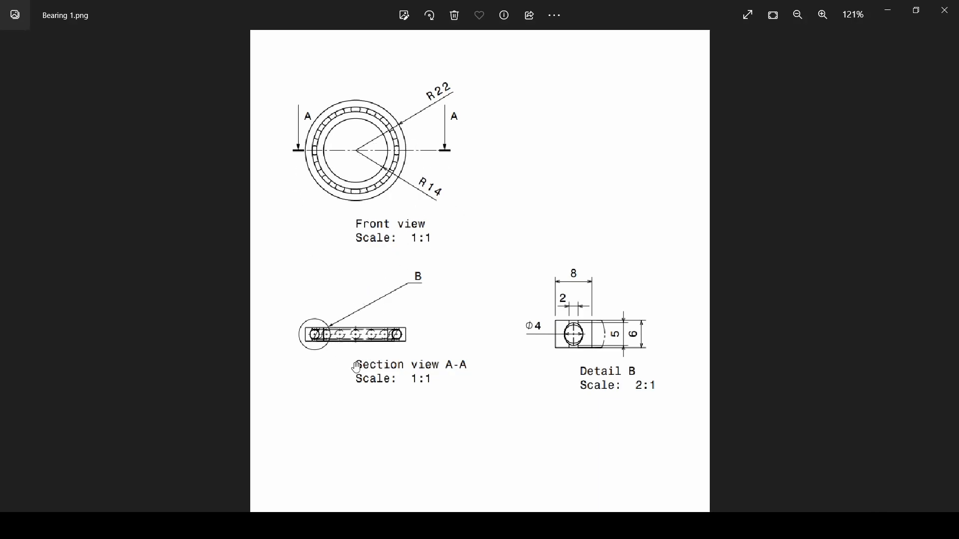
{"action": "scroll", "coordinate": [356, 368], "scroll_direction": "up", "scroll_amount": 3}
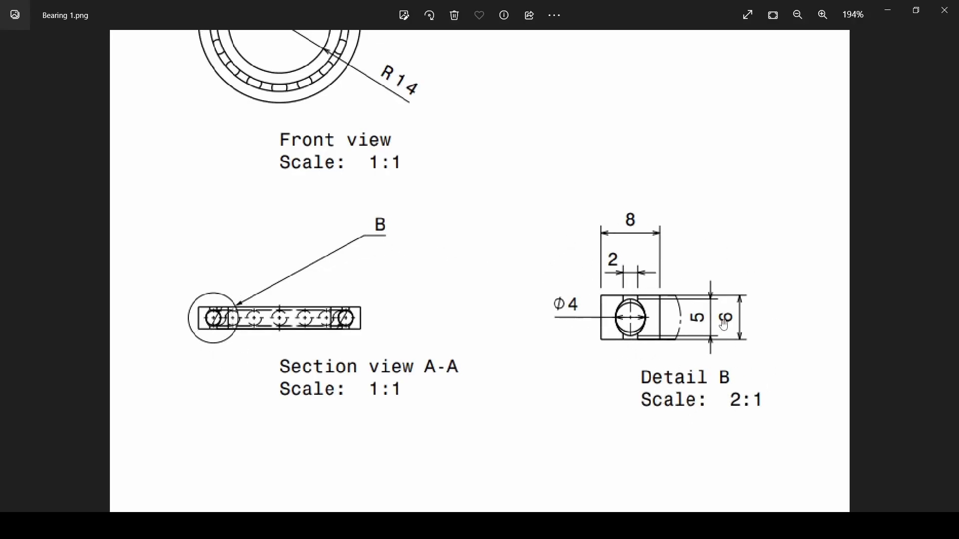
{"action": "scroll", "coordinate": [649, 384], "scroll_direction": "up", "scroll_amount": 2}
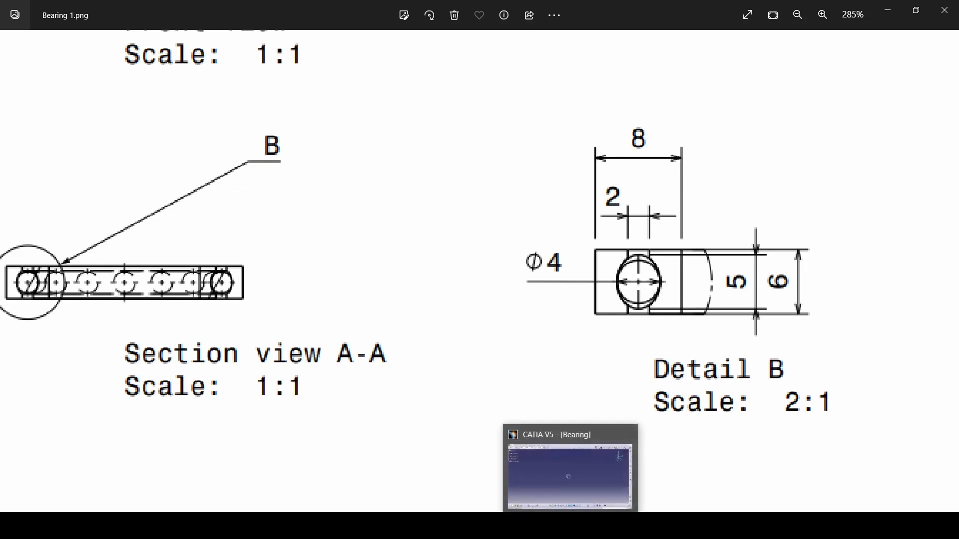
{"action": "left_click", "coordinate": [569, 526]}
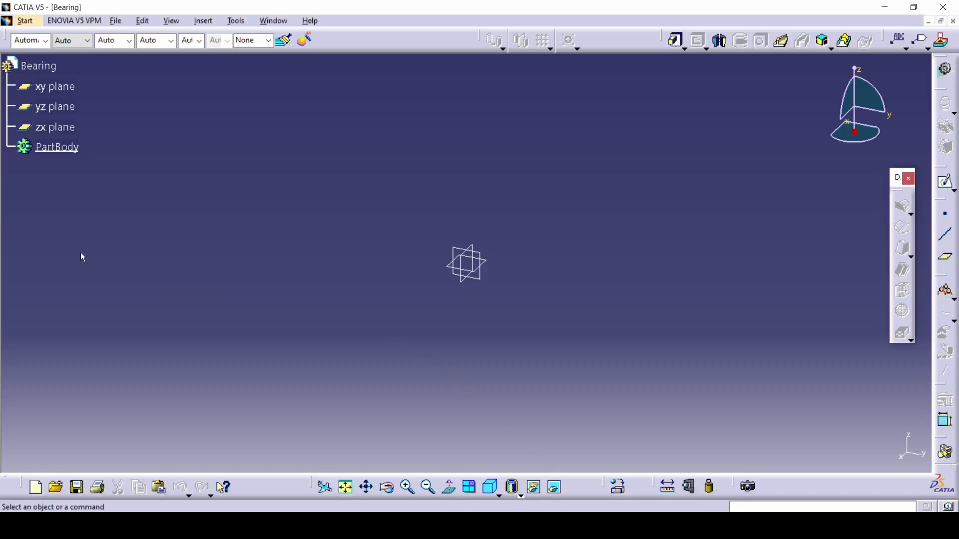
Step: Start a sketch on the yz plane and draw a vertical axis line about 17 mm to the left of the V axis
{"action": "left_click", "coordinate": [71, 111]}
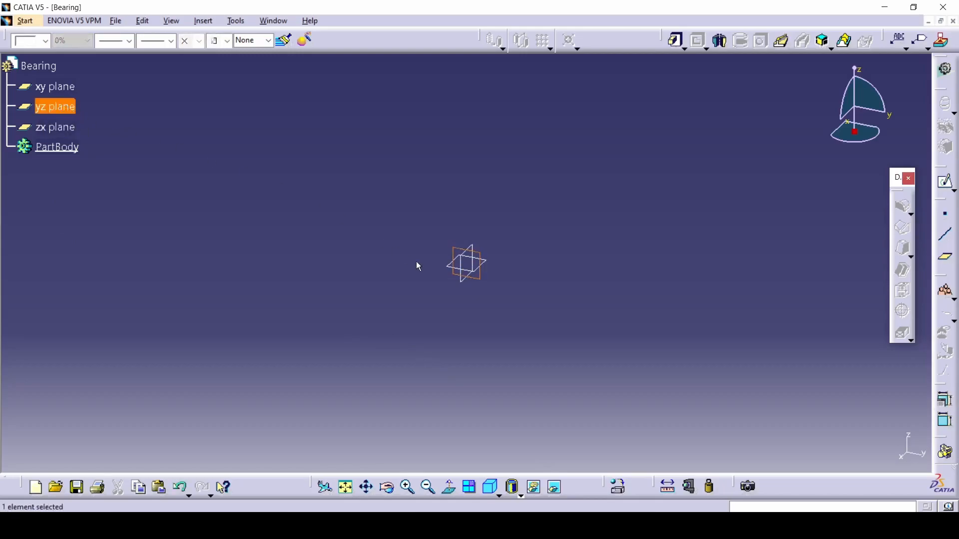
{"action": "left_click", "coordinate": [947, 182]}
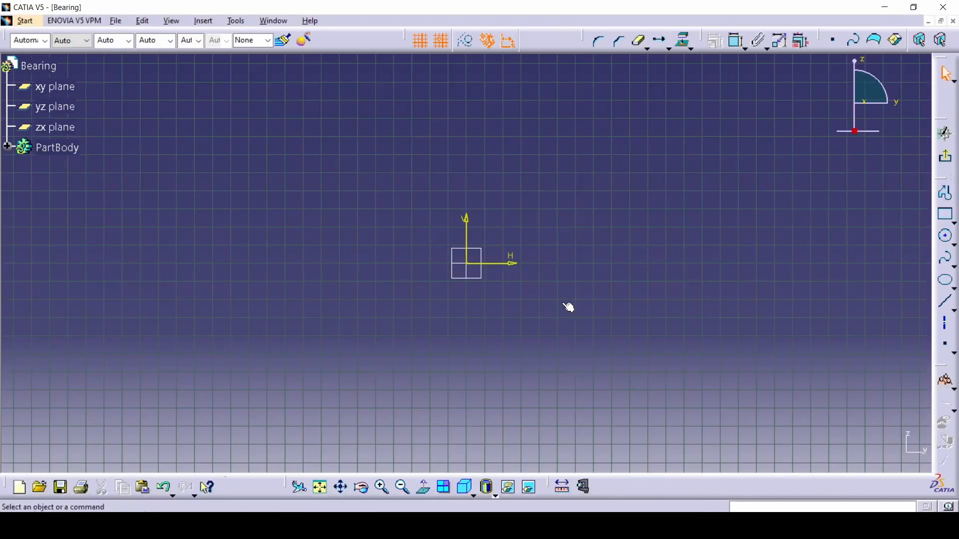
{"action": "left_click", "coordinate": [944, 324]}
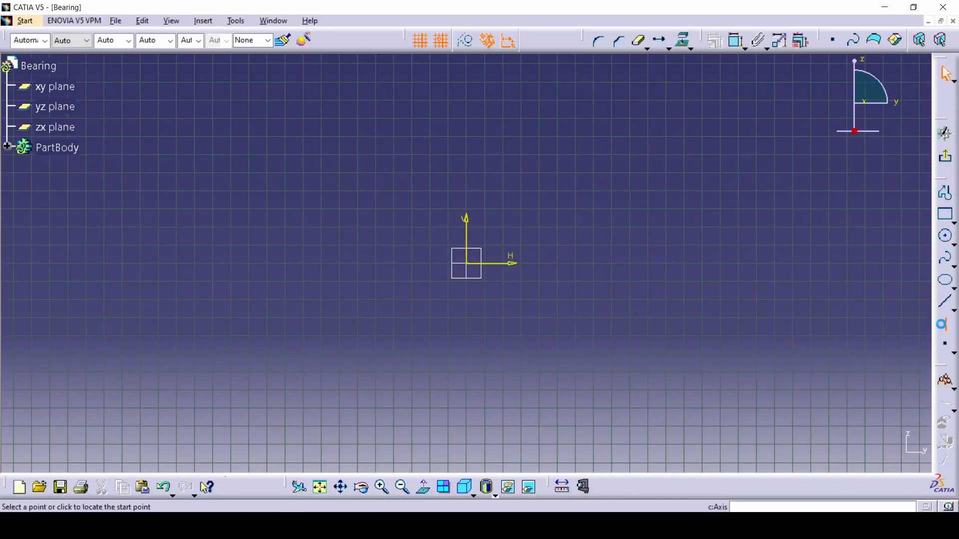
{"action": "left_click", "coordinate": [158, 355]}
{"action": "left_click", "coordinate": [157, 160]}
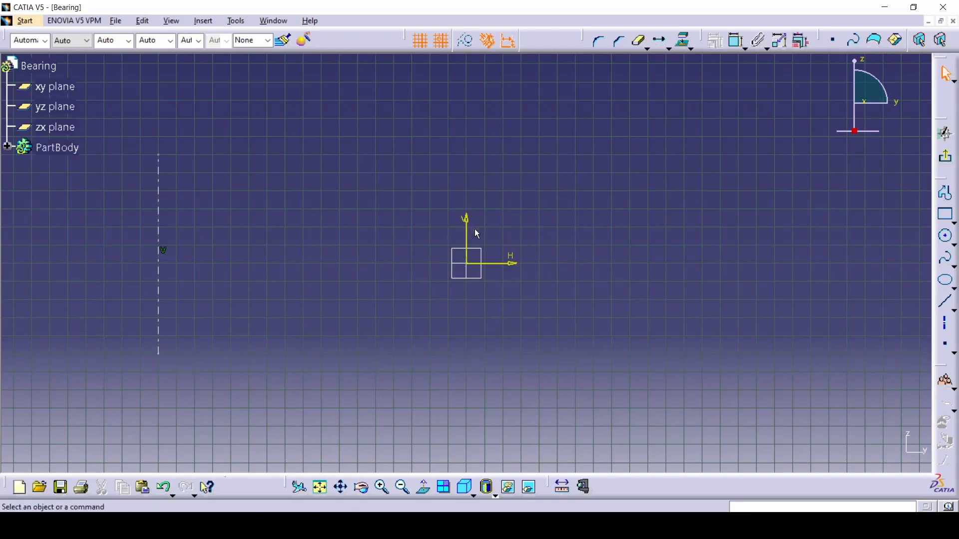
Step: Check the bearing's inner radius in the drawing and constrain the axis line 14 mm from the V axis
{"action": "key", "text": "alt+Tab"}
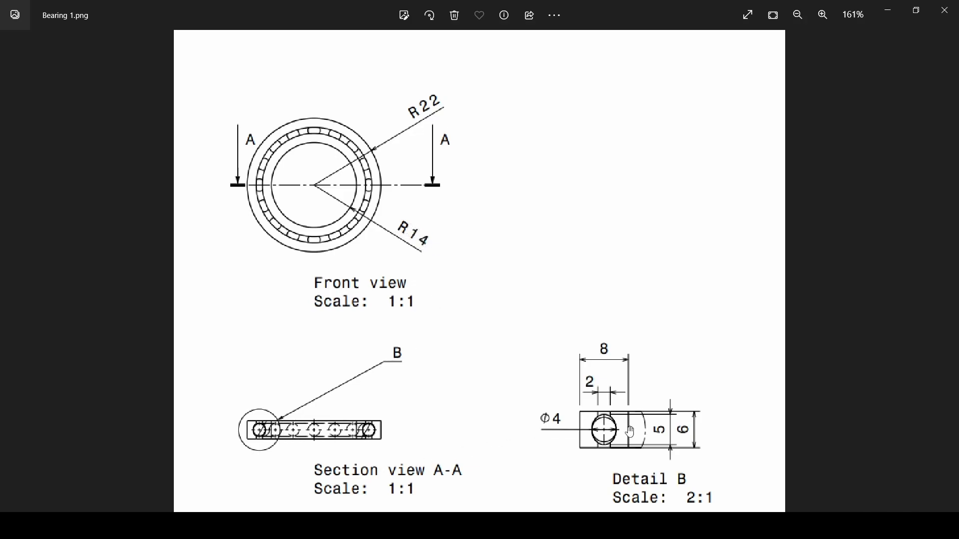
{"action": "key", "text": "alt+Tab"}
{"action": "left_click", "coordinate": [736, 40]}
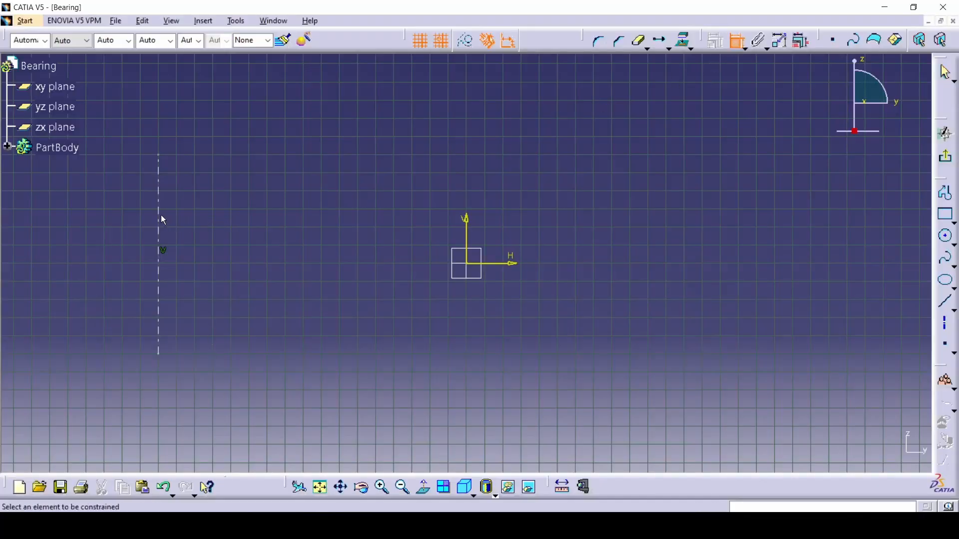
{"action": "left_click", "coordinate": [158, 218]}
{"action": "left_click", "coordinate": [467, 245]}
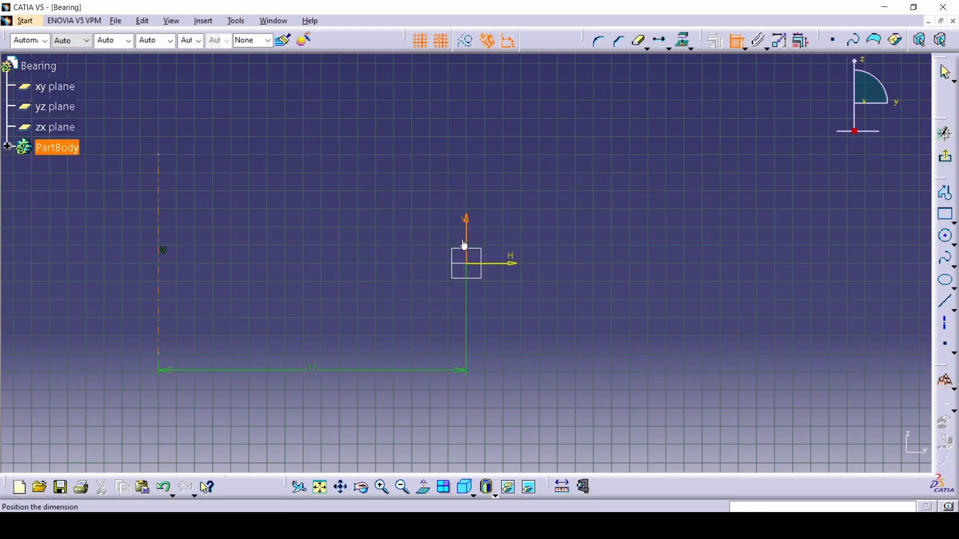
{"action": "left_click", "coordinate": [370, 168]}
{"action": "double_click", "coordinate": [374, 172]}
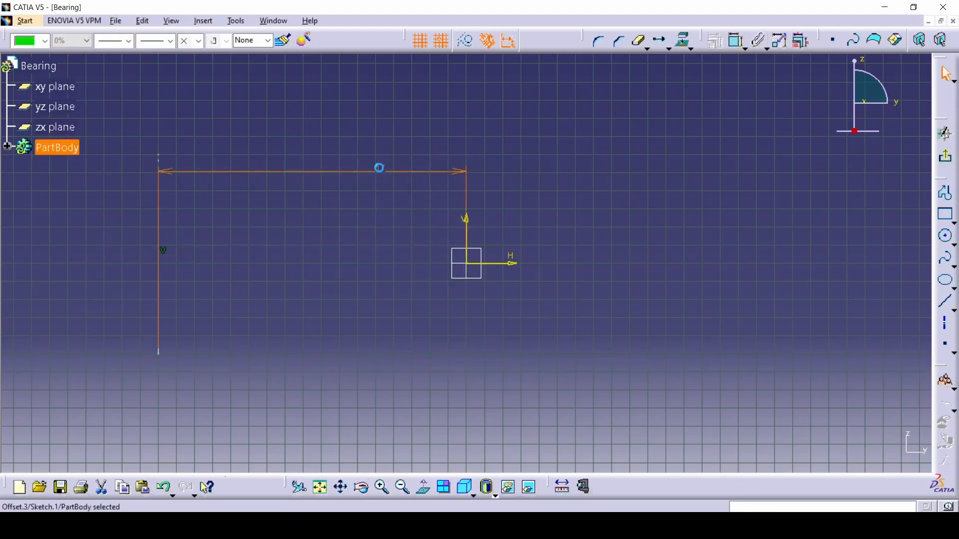
{"action": "type", "text": "14"}
{"action": "left_click", "coordinate": [844, 454]}
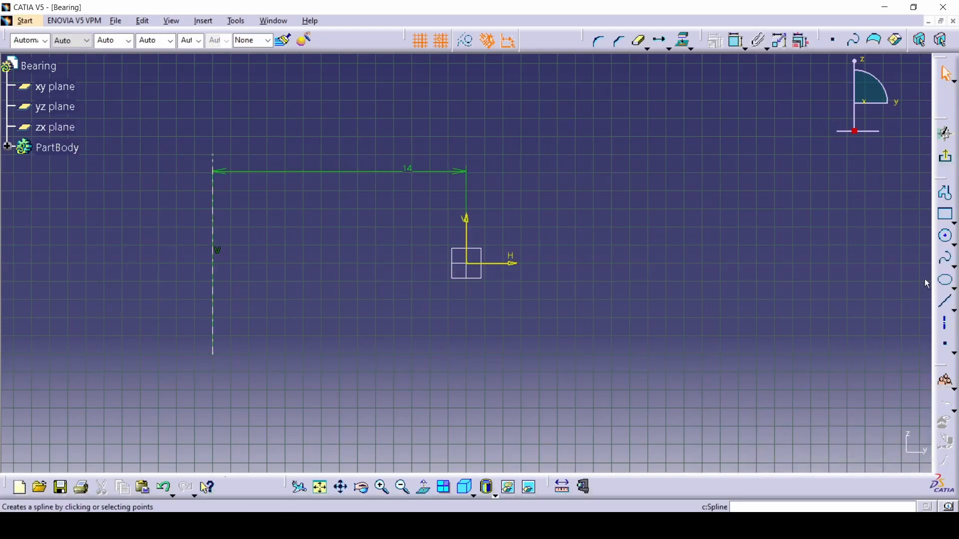
Step: Consult the drawing and sketch a rectangle about 10 mm wide extending left from the vertical axis line, with its lower corner on it
{"action": "key", "text": "alt+Tab"}
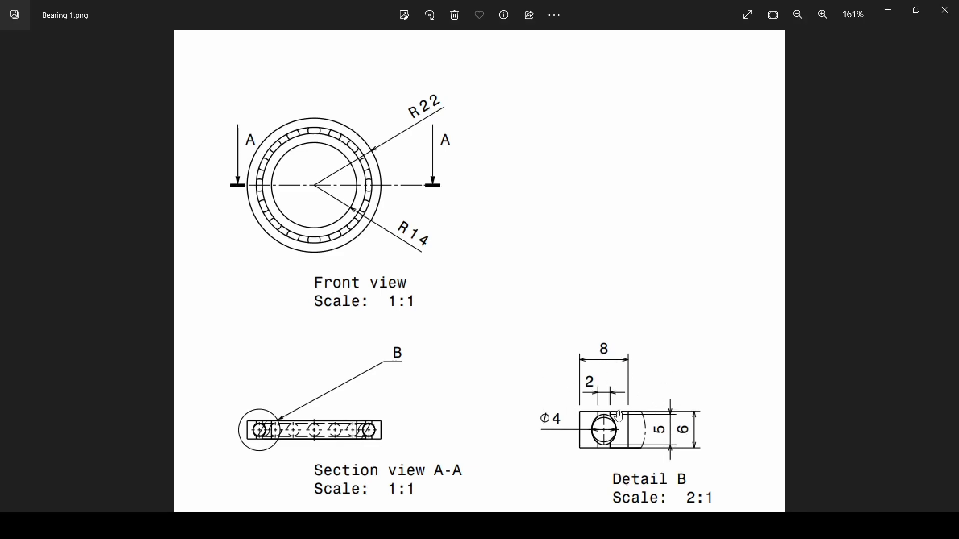
{"action": "key", "text": "alt+Tab"}
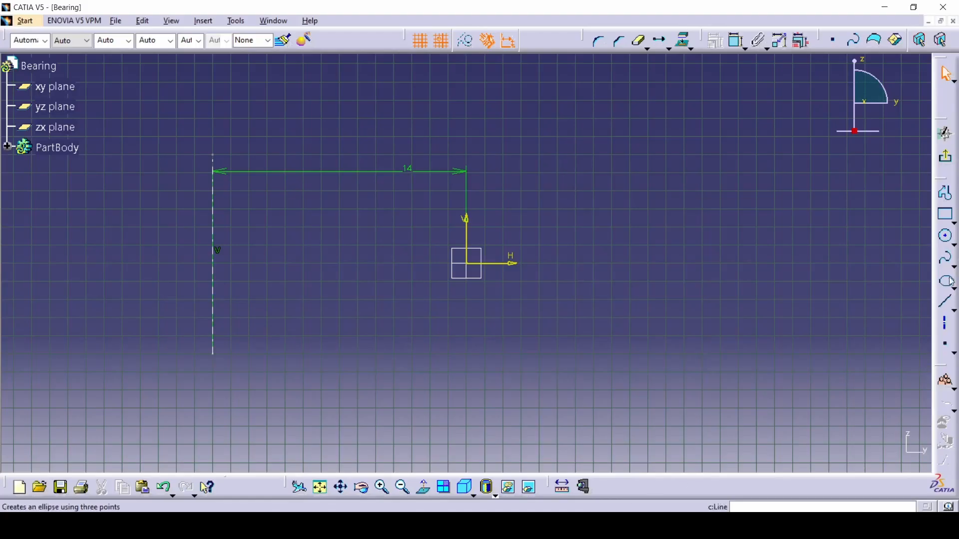
{"action": "left_click", "coordinate": [945, 215]}
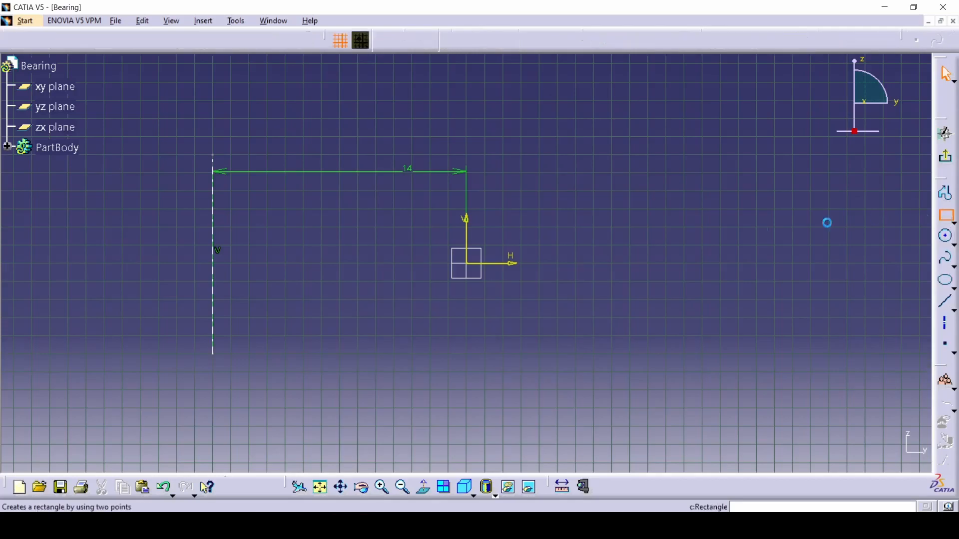
{"action": "left_click", "coordinate": [214, 300]}
{"action": "left_click", "coordinate": [31, 208]}
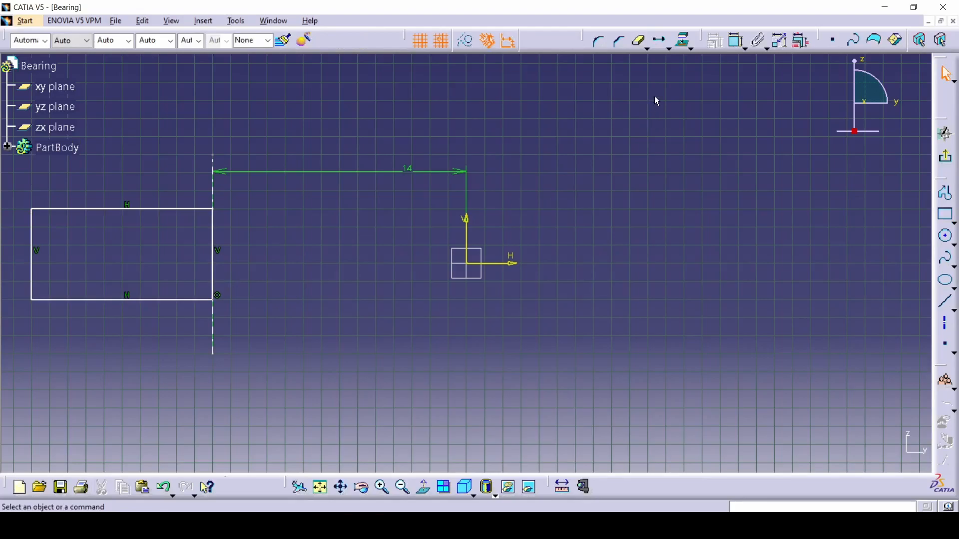
Step: Dimension the rectangle's side along the axis line and set its height to 6 mm
{"action": "left_click", "coordinate": [738, 40]}
{"action": "left_click", "coordinate": [214, 259]}
{"action": "left_click", "coordinate": [257, 263]}
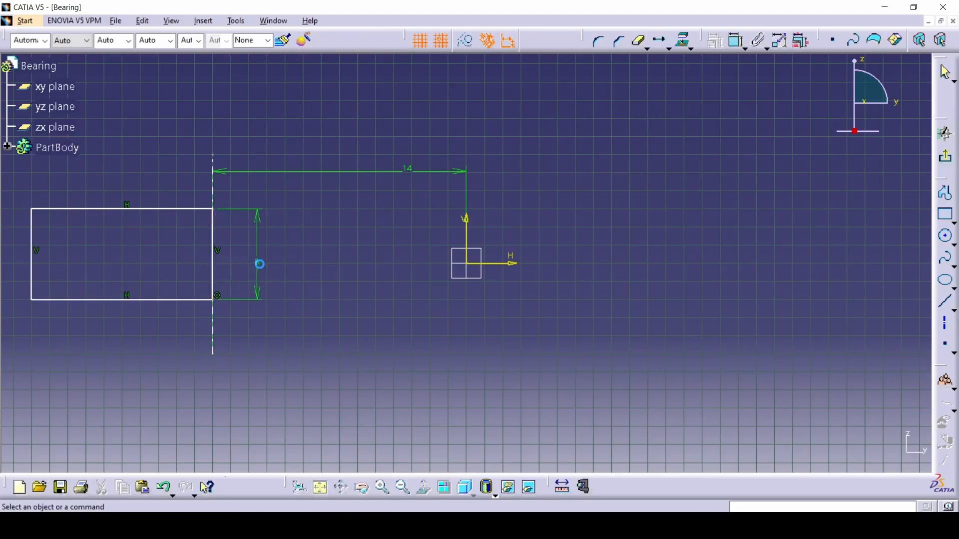
{"action": "double_click", "coordinate": [257, 261]}
{"action": "type", "text": "6"}
{"action": "key", "text": "Return"}
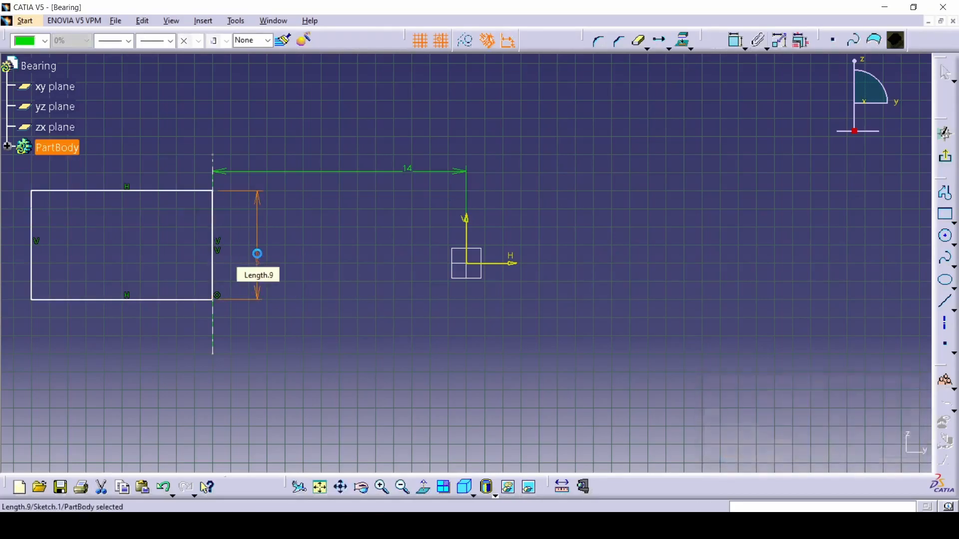
{"action": "left_click", "coordinate": [466, 248]}
Step: Dimension the rectangle's upper edge, set its width to 8 mm, and move the rectangle down until it is centred on the H axis
{"action": "left_click", "coordinate": [738, 40]}
{"action": "left_click", "coordinate": [123, 192]}
{"action": "left_click", "coordinate": [139, 150]}
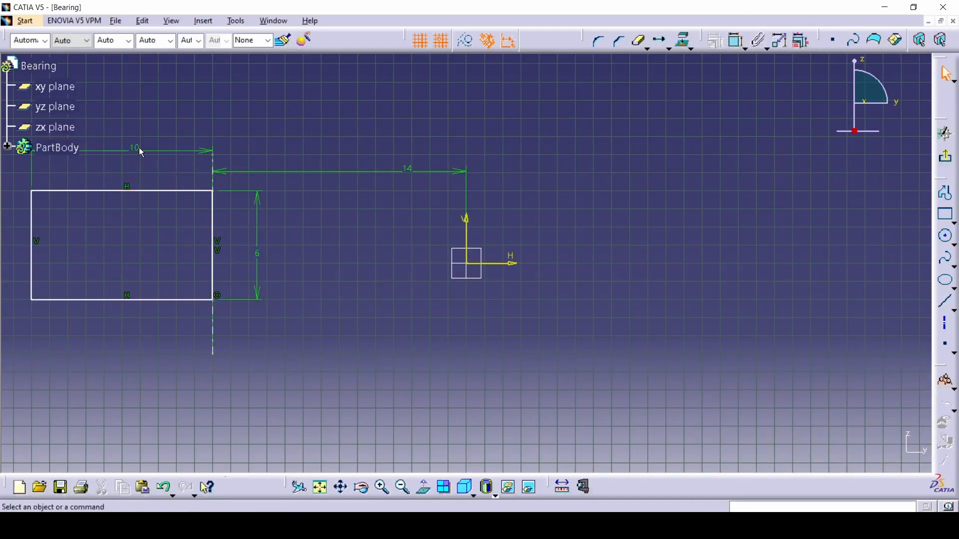
{"action": "double_click", "coordinate": [135, 151]}
{"action": "type", "text": "8"}
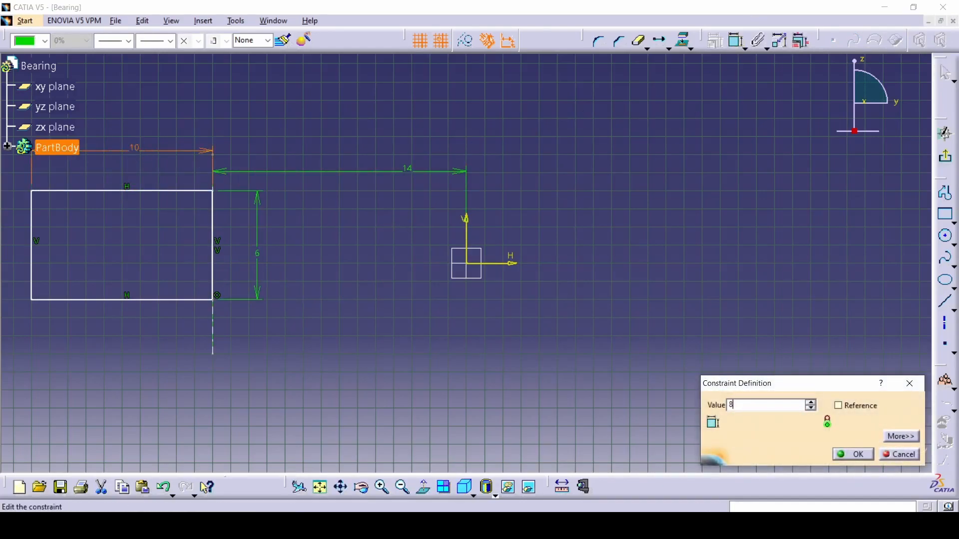
{"action": "key", "text": "Return"}
{"action": "middle_click_drag", "start_coordinate": [323, 235], "coordinate": [538, 254]}
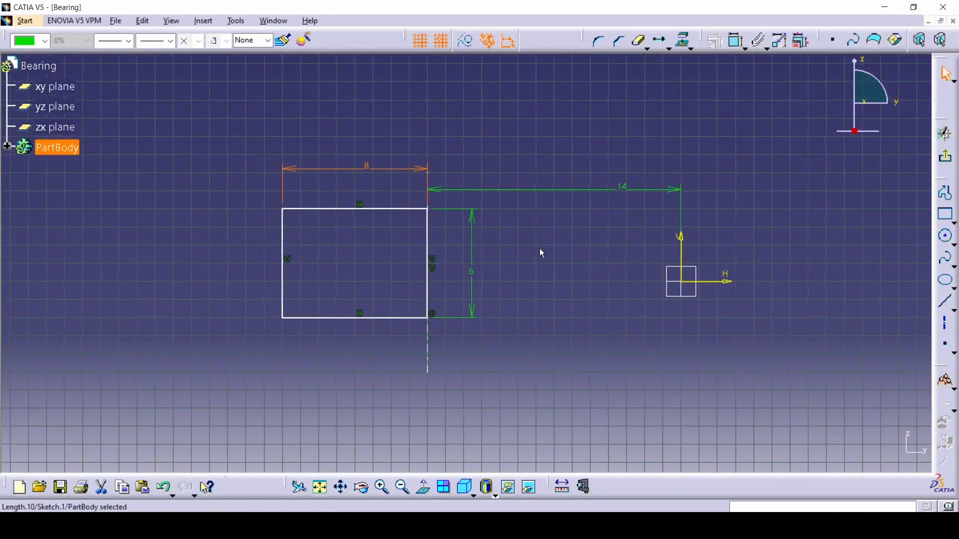
{"action": "left_click_drag", "start_coordinate": [384, 322], "coordinate": [389, 333]}
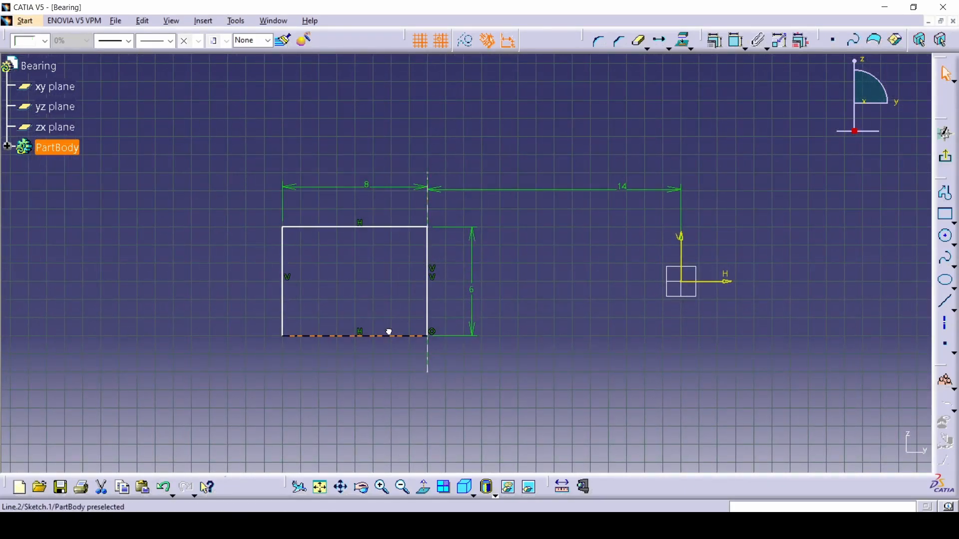
{"action": "left_click", "coordinate": [405, 292]}
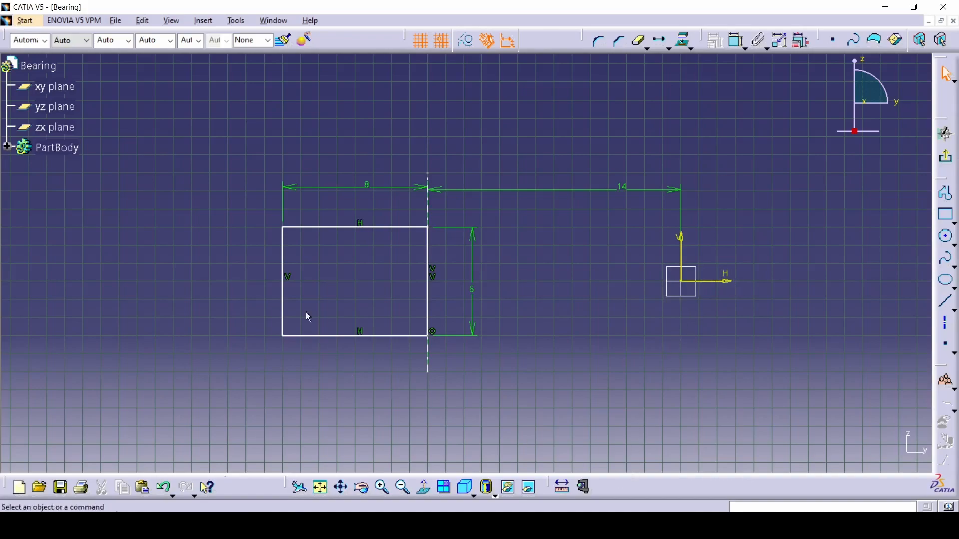
Step: Examine the ball groove's shape and dimensions in Detail B of the Bearing 1.png drawing, and return to the CATIA sketch
{"action": "key", "text": "alt+Tab"}
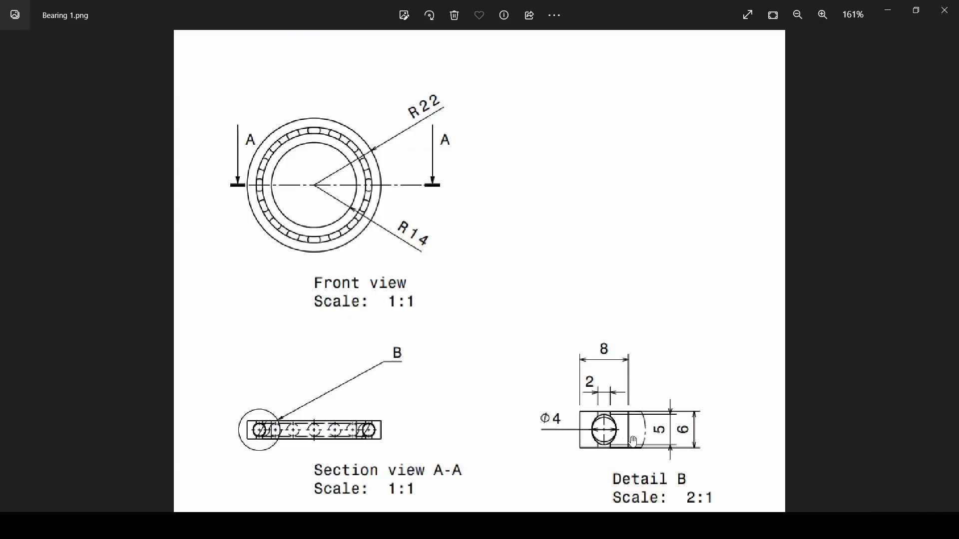
{"action": "scroll", "coordinate": [631, 442], "scroll_direction": "up", "scroll_amount": 6}
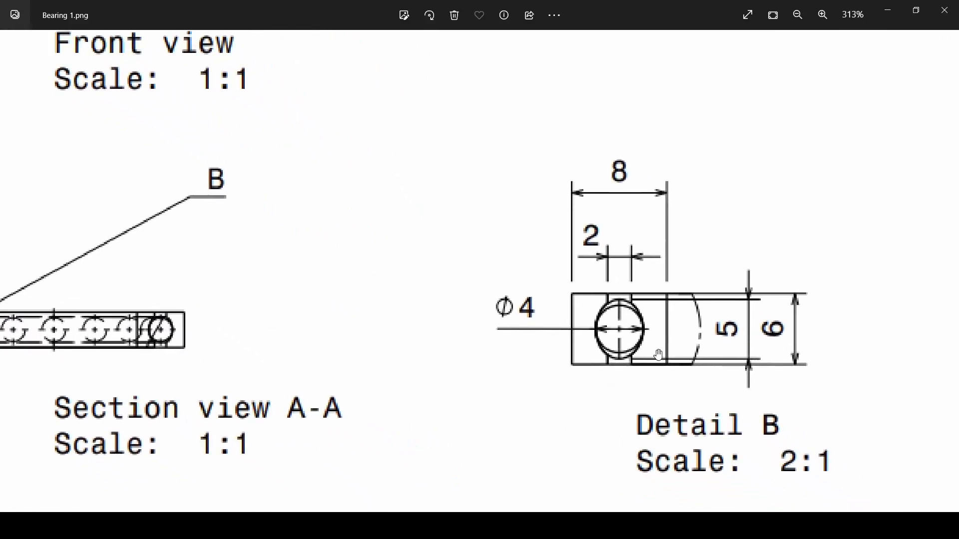
{"action": "scroll", "coordinate": [660, 356], "scroll_direction": "up", "scroll_amount": 1}
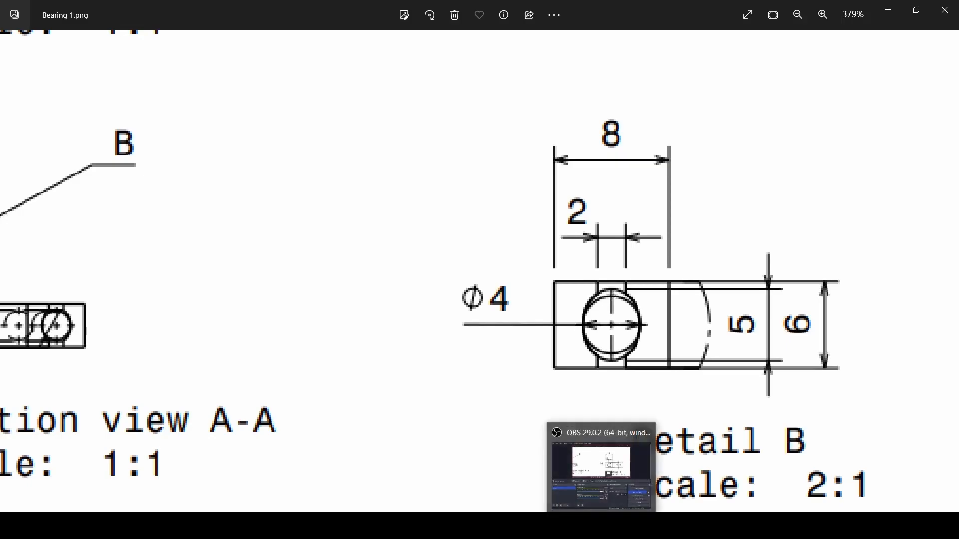
{"action": "left_click", "coordinate": [571, 525]}
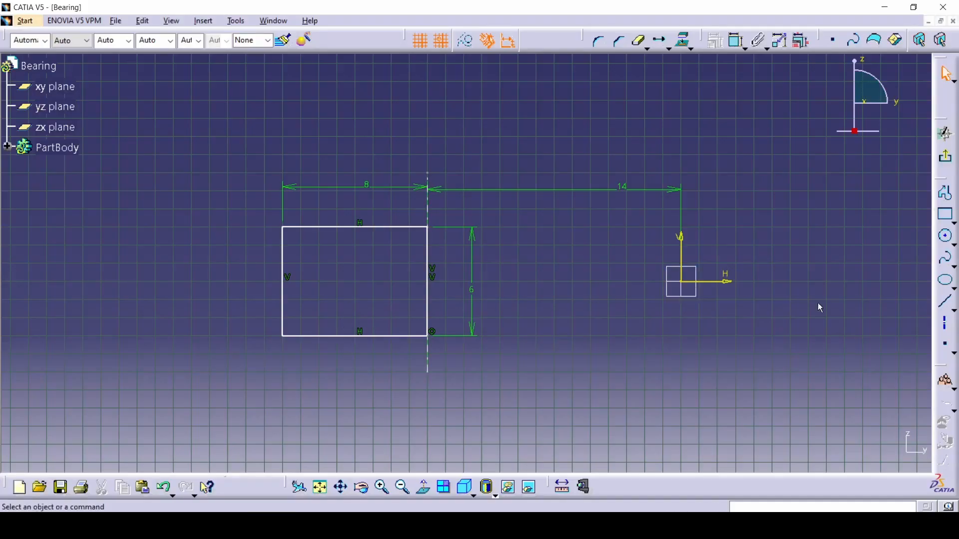
Step: Draw an ellipse centred in the rectangle, with a vertical semi-axis of 2.5 mm and a horizontal semi-axis of 2 mm
{"action": "left_click", "coordinate": [948, 283]}
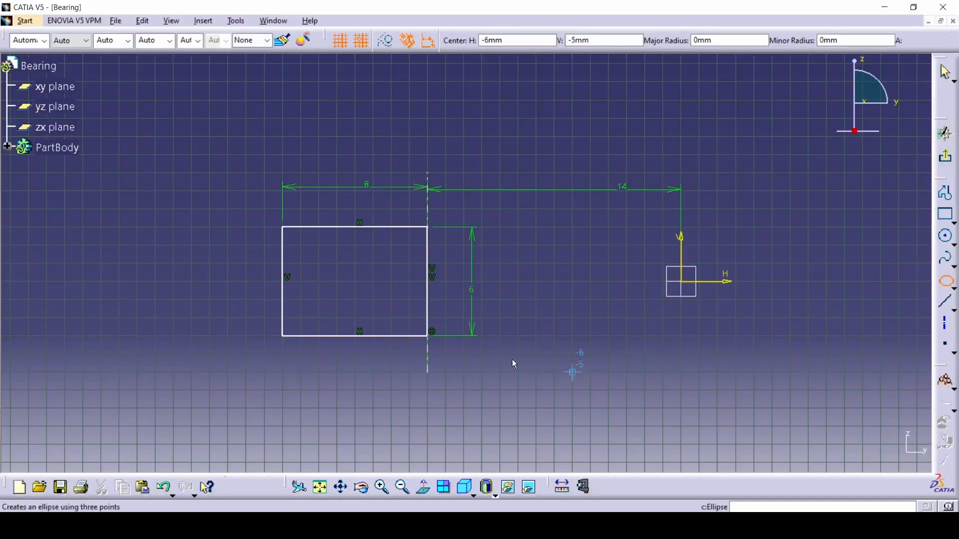
{"action": "left_click", "coordinate": [357, 283]}
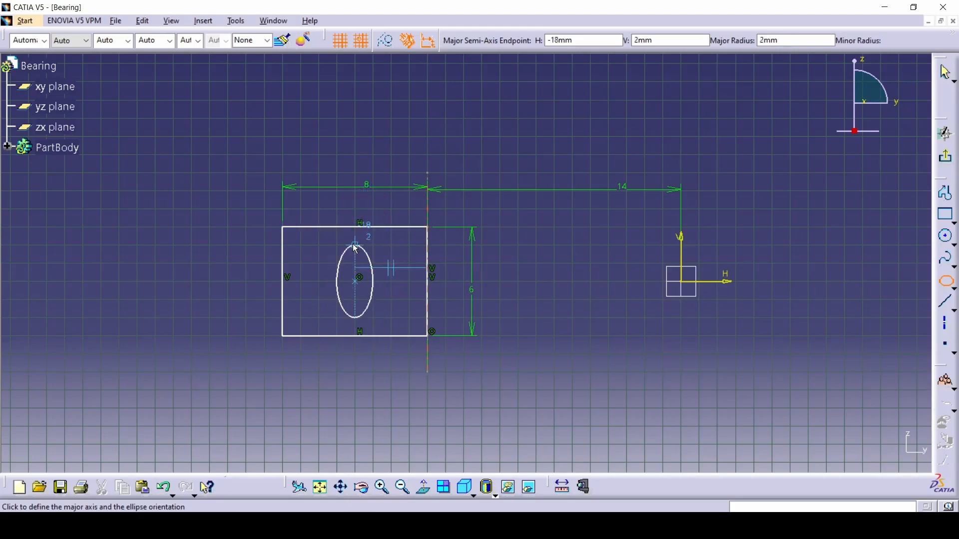
{"action": "key", "text": "Tab"}
{"action": "key", "text": "Tab"}
{"action": "type", "text": "2.5"}
{"action": "key", "text": "Return"}
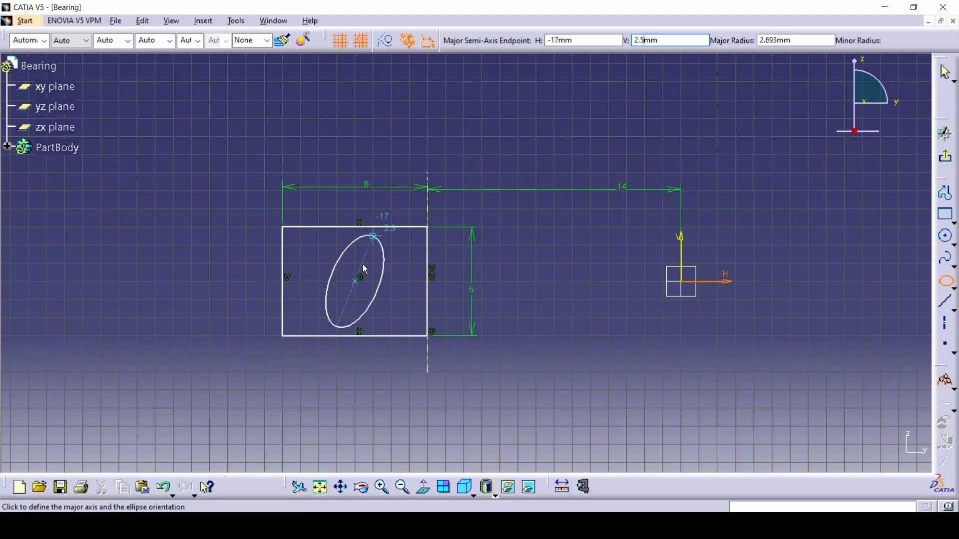
{"action": "left_click", "coordinate": [353, 243]}
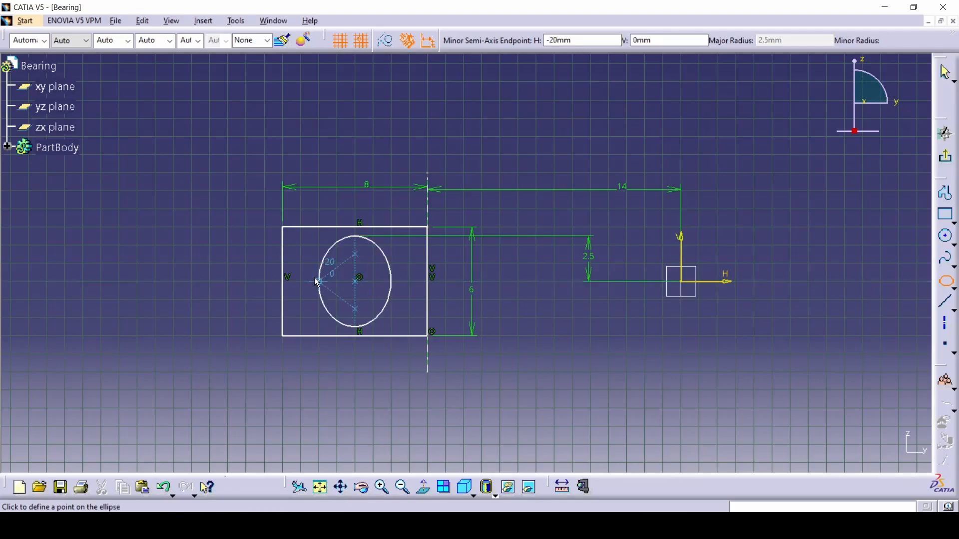
{"action": "left_click", "coordinate": [391, 283]}
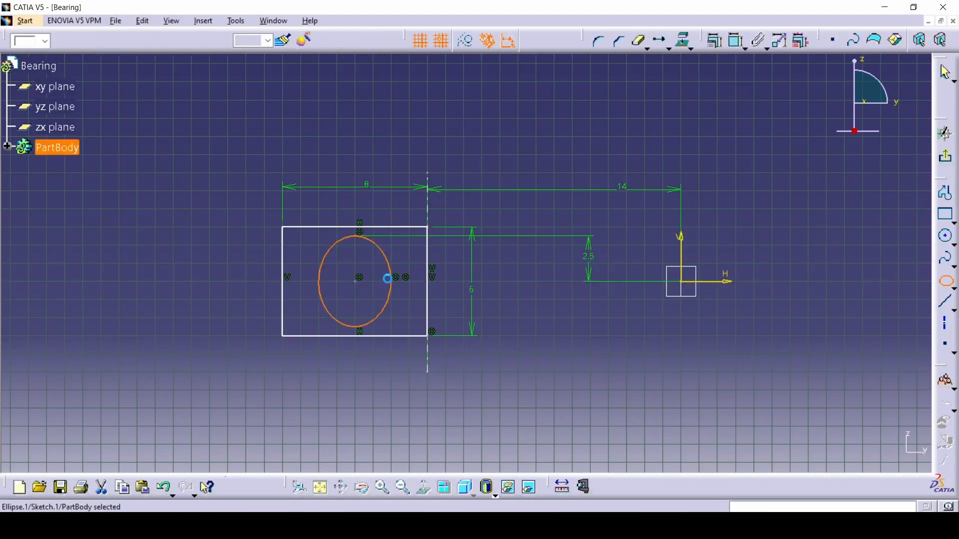
{"action": "left_click", "coordinate": [355, 398]}
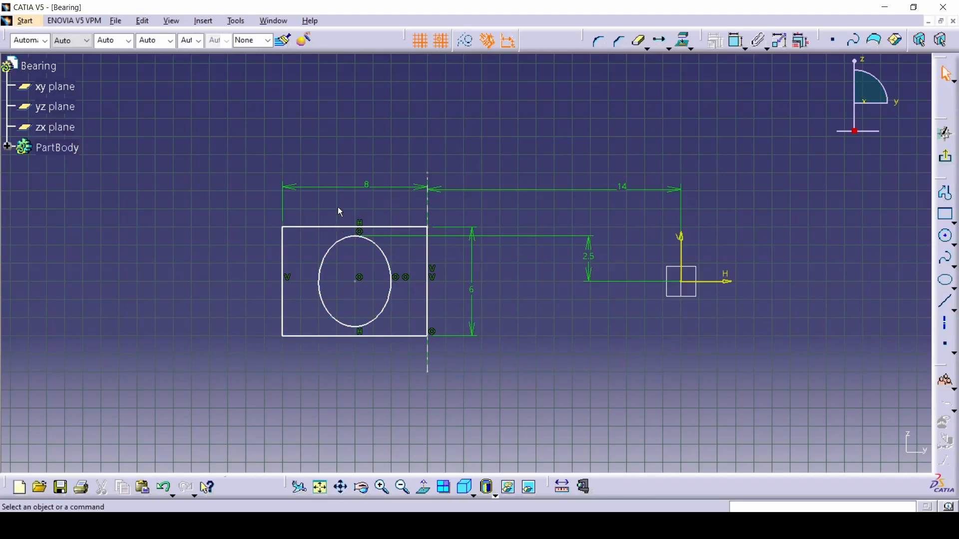
Step: Check Detail B of the drawing, and draw two vertical lines 2 mm apart across the rectangle, symmetric about the ellipse's centre
{"action": "key", "text": "alt+Tab"}
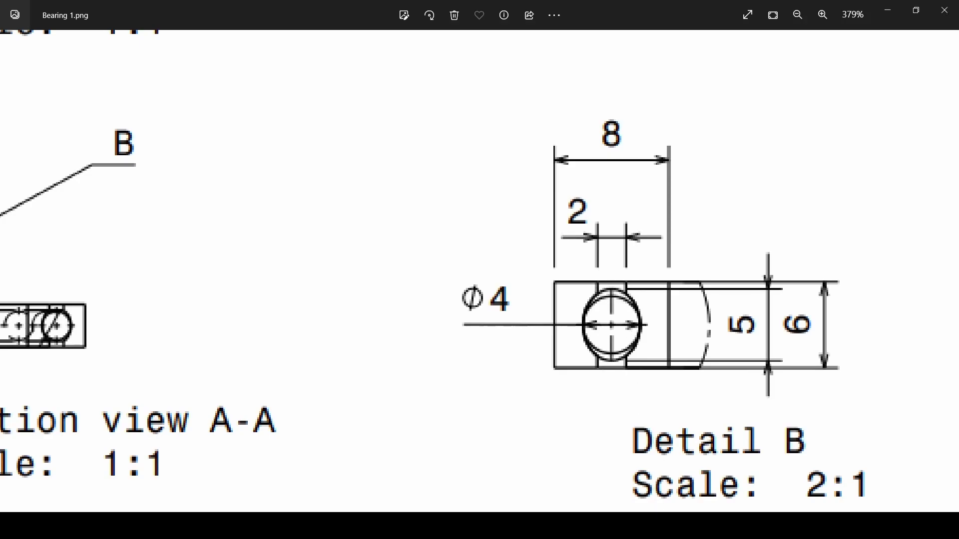
{"action": "key", "text": "alt+Tab"}
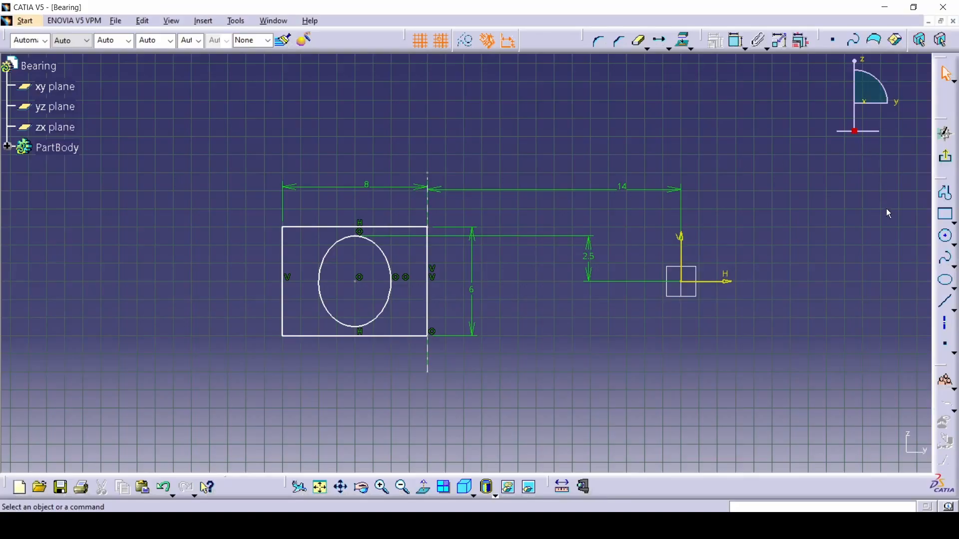
{"action": "left_click", "coordinate": [946, 303]}
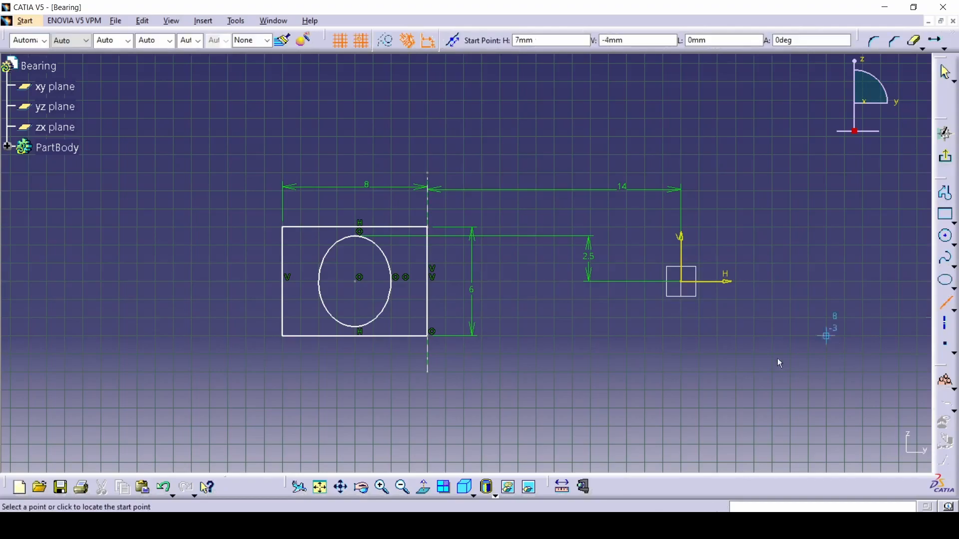
{"action": "left_click", "coordinate": [373, 230]}
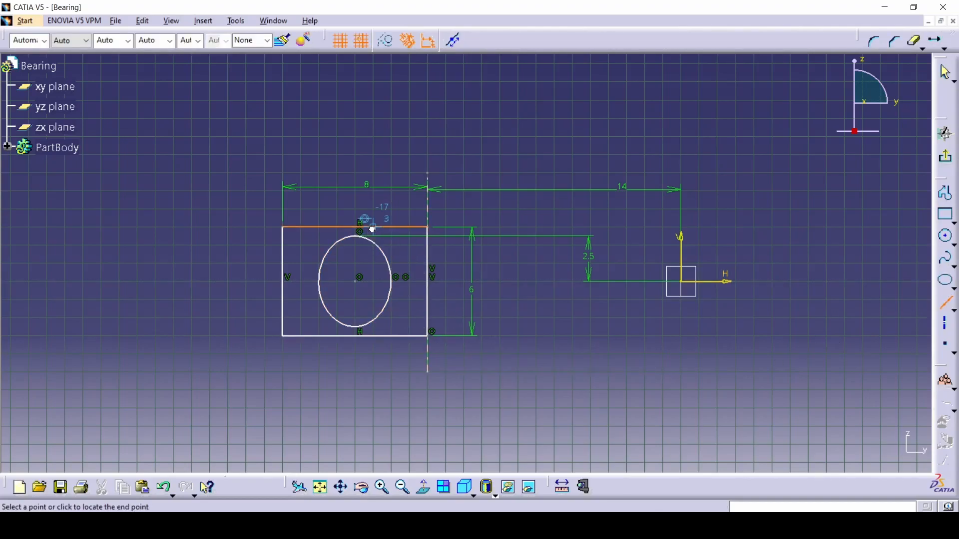
{"action": "left_click", "coordinate": [375, 343]}
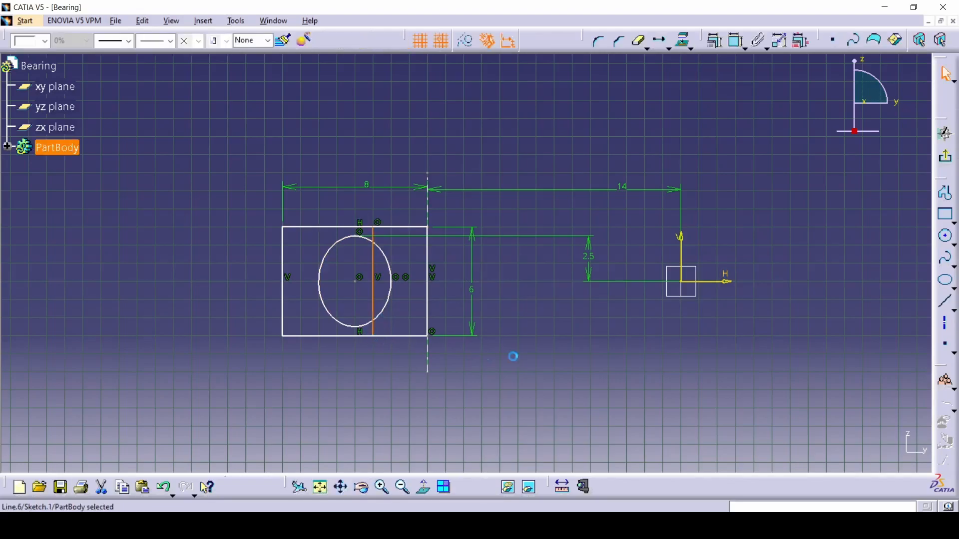
{"action": "left_click", "coordinate": [337, 336]}
{"action": "left_click", "coordinate": [337, 227]}
{"action": "left_click", "coordinate": [399, 251]}
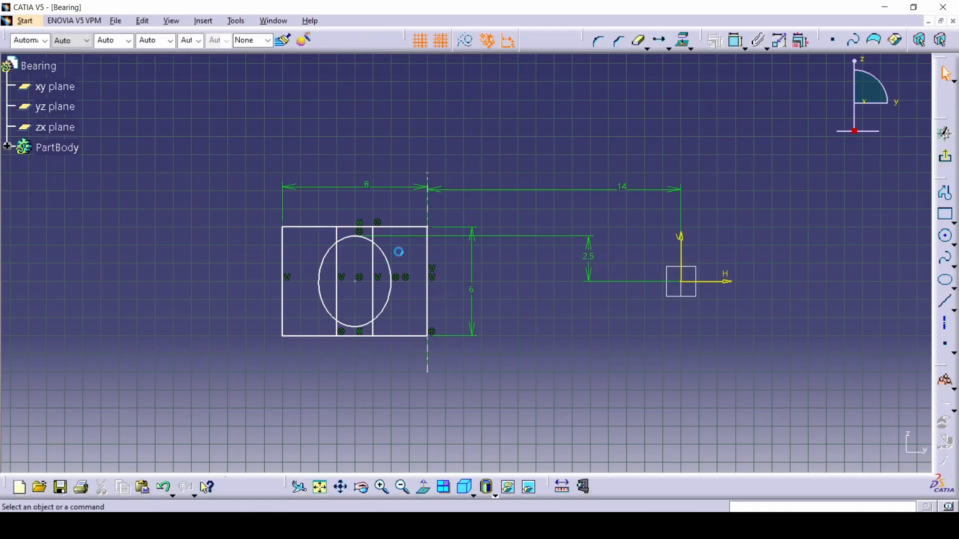
Step: Quick Trim the parts of both vertical lines that lie inside the ellipse
{"action": "left_click", "coordinate": [647, 48]}
{"action": "left_click", "coordinate": [639, 41]}
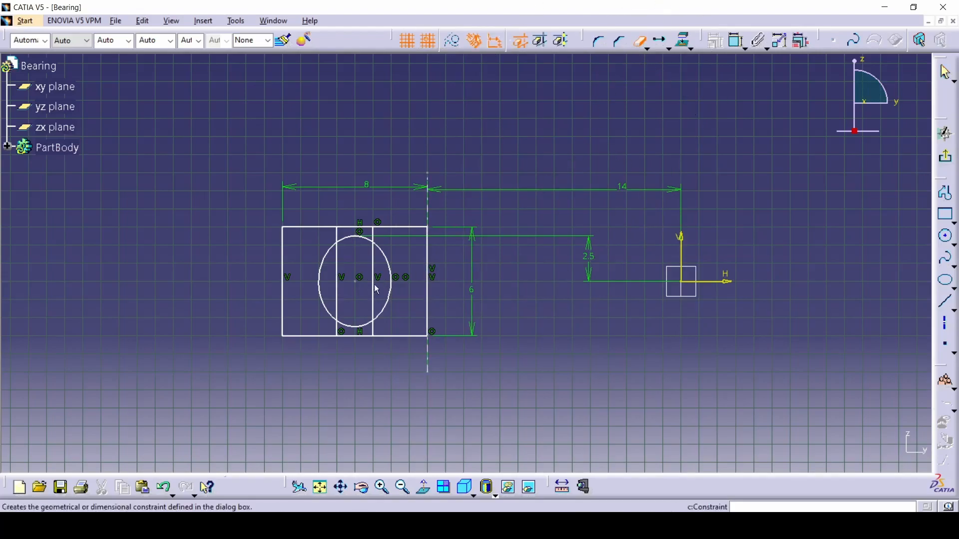
{"action": "mouse_move", "coordinate": [345, 330]}
{"action": "middle_mouse_down"}
{"action": "mouse_move", "coordinate": [351, 272]}
{"action": "mouse_move", "coordinate": [381, 251]}
{"action": "mouse_move", "coordinate": [520, 229]}
{"action": "middle_mouse_up"}
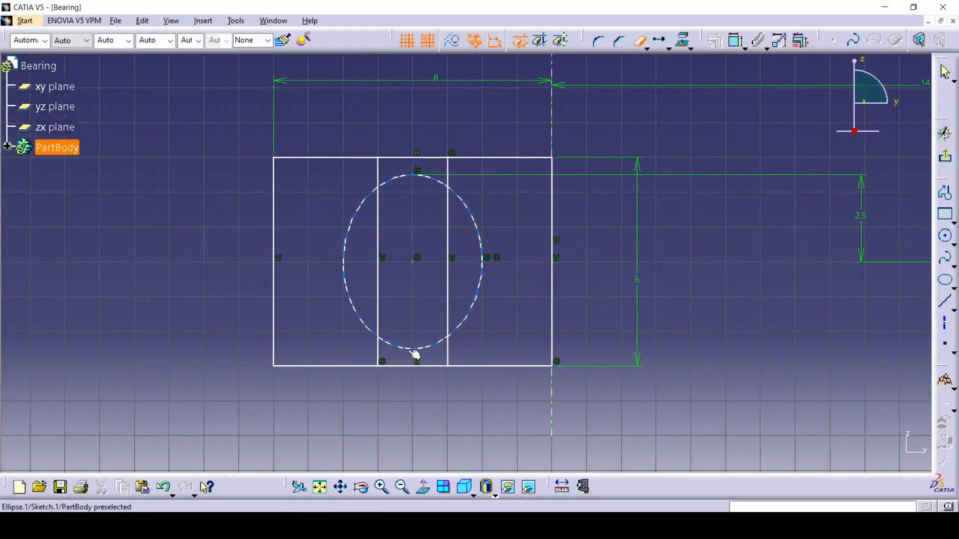
{"action": "left_click", "coordinate": [380, 319]}
{"action": "left_click", "coordinate": [448, 296]}
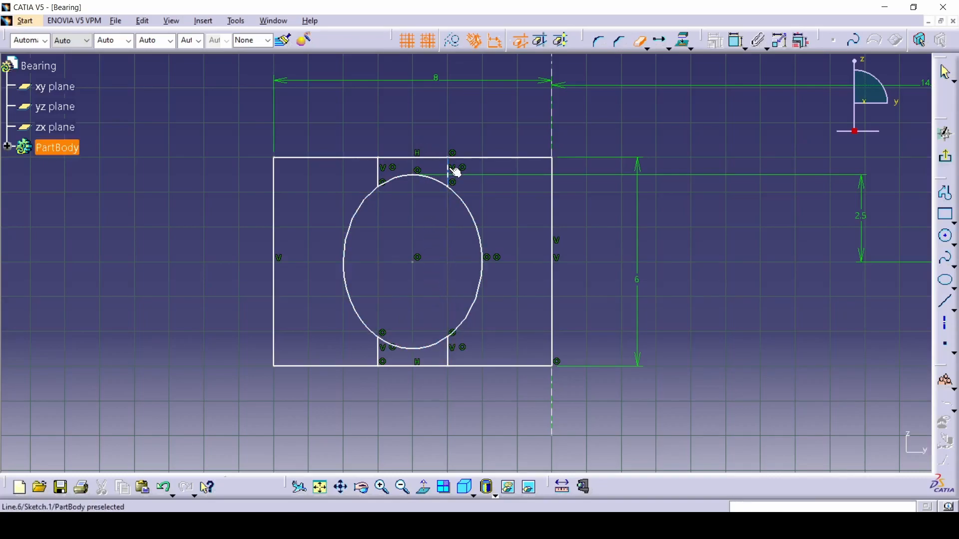
Step: Trim the rectangle edges and ellipse arcs between the vertical lines, converting the length constraint into a distance, and exit the sketch
{"action": "left_click", "coordinate": [432, 158]}
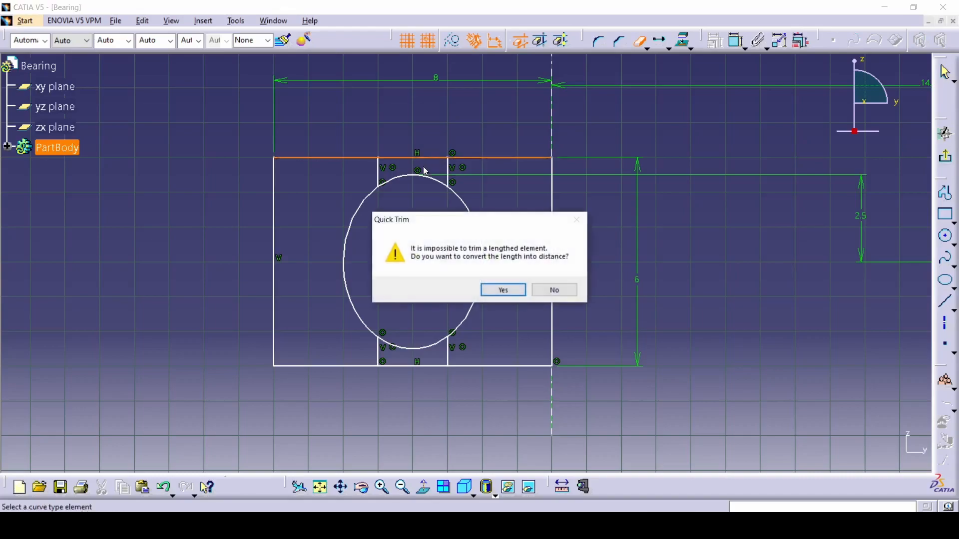
{"action": "left_click", "coordinate": [503, 290]}
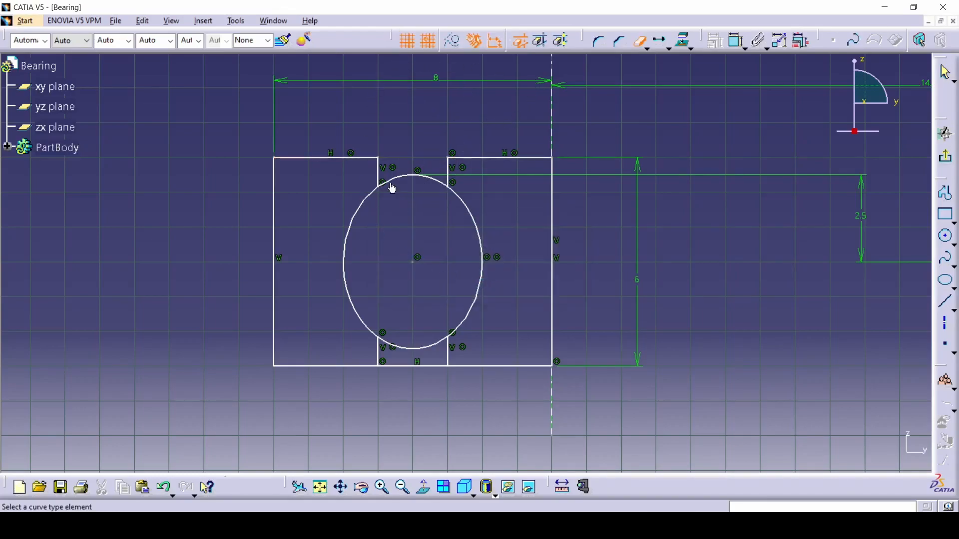
{"action": "left_click", "coordinate": [407, 179]}
{"action": "left_click", "coordinate": [405, 349]}
{"action": "left_click", "coordinate": [405, 368]}
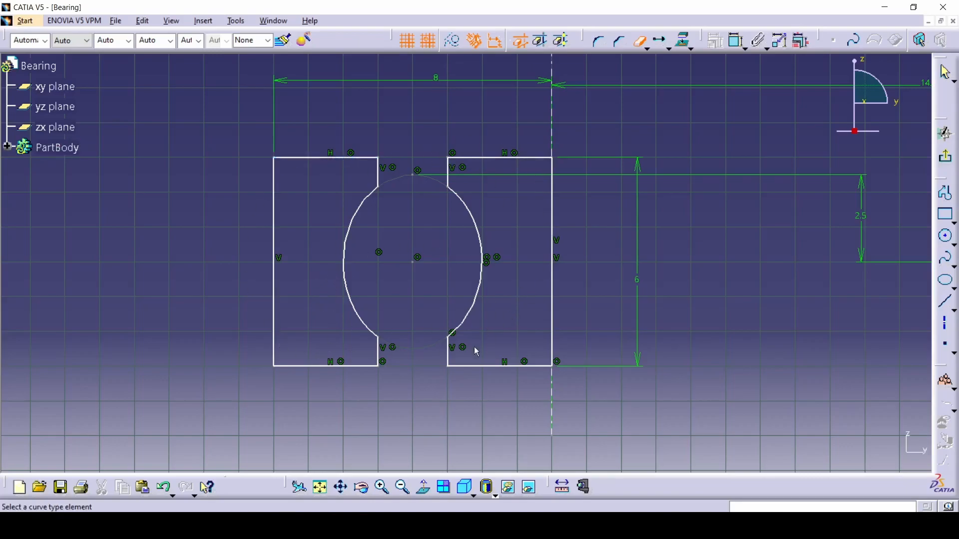
{"action": "mouse_move", "coordinate": [804, 285]}
{"action": "middle_mouse_down"}
{"action": "mouse_move", "coordinate": [799, 343]}
{"action": "mouse_move", "coordinate": [647, 344]}
{"action": "middle_mouse_up"}
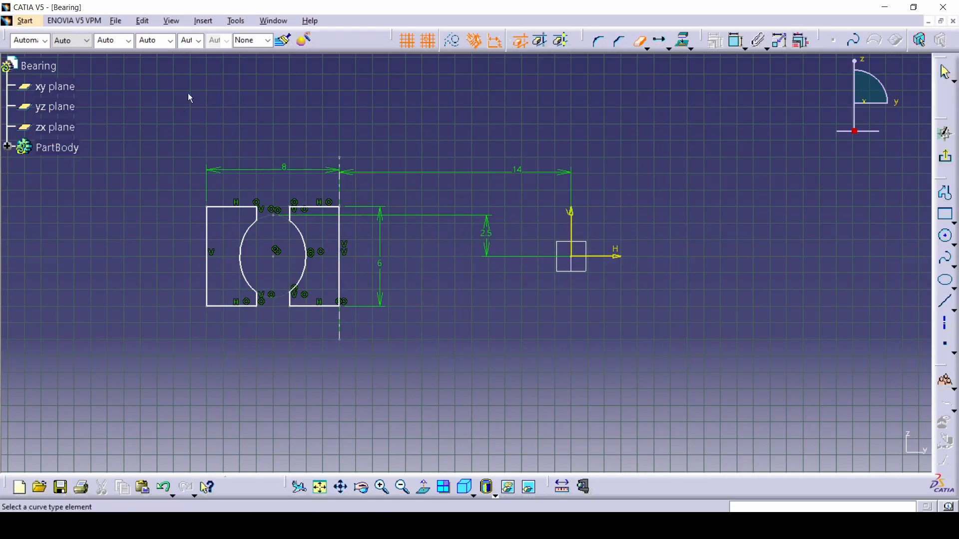
{"action": "left_click", "coordinate": [946, 157]}
{"action": "left_click", "coordinate": [455, 330]}
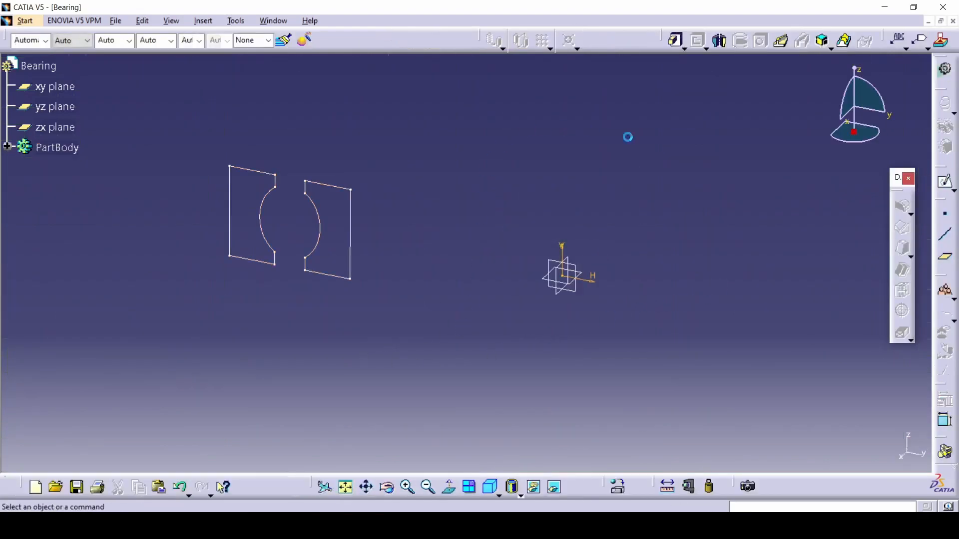
Step: Revolve Sketch.1 by 360deg about the Z Axis with the Shaft command to create the inner and outer rings
{"action": "left_click", "coordinate": [8, 147]}
{"action": "left_click", "coordinate": [270, 191]}
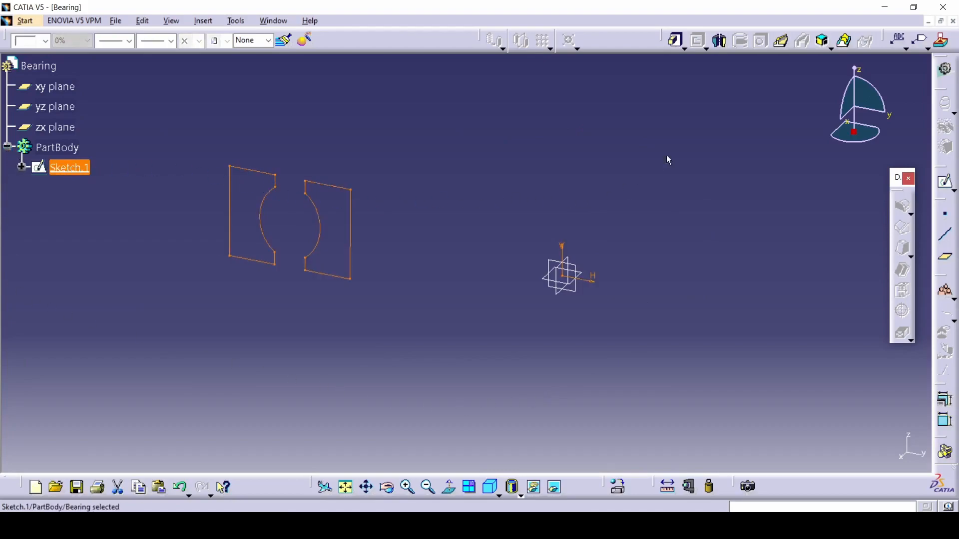
{"action": "left_click", "coordinate": [722, 42]}
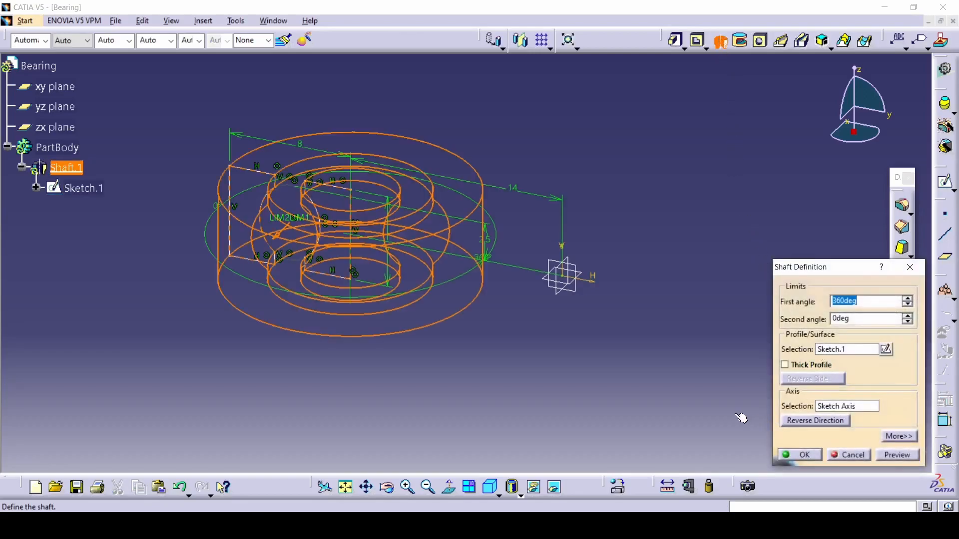
{"action": "left_click", "coordinate": [844, 410]}
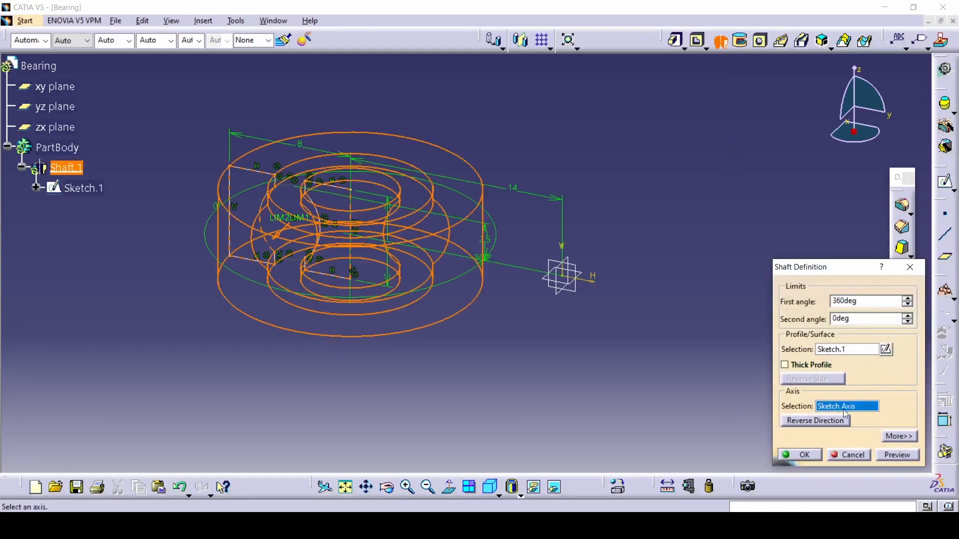
{"action": "right_click", "coordinate": [843, 410]}
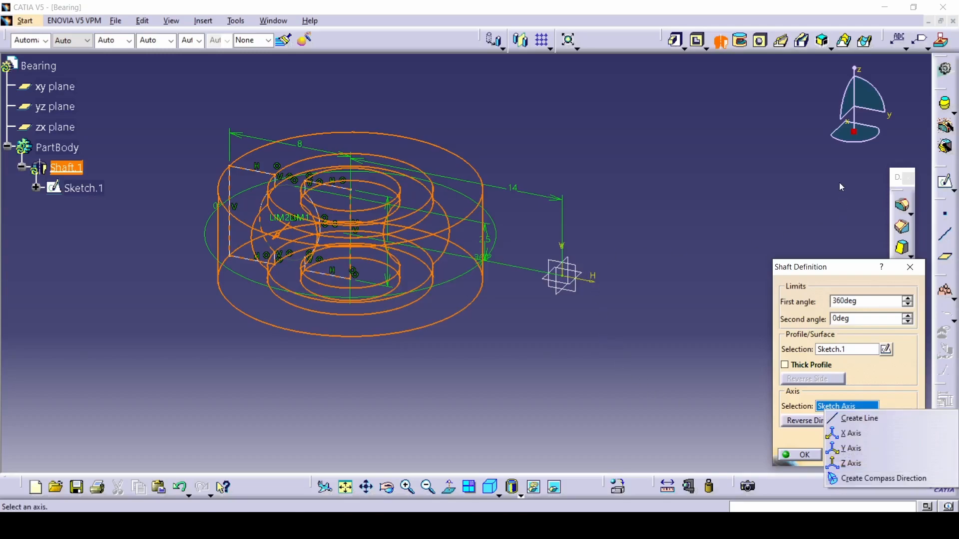
{"action": "left_click", "coordinate": [873, 464]}
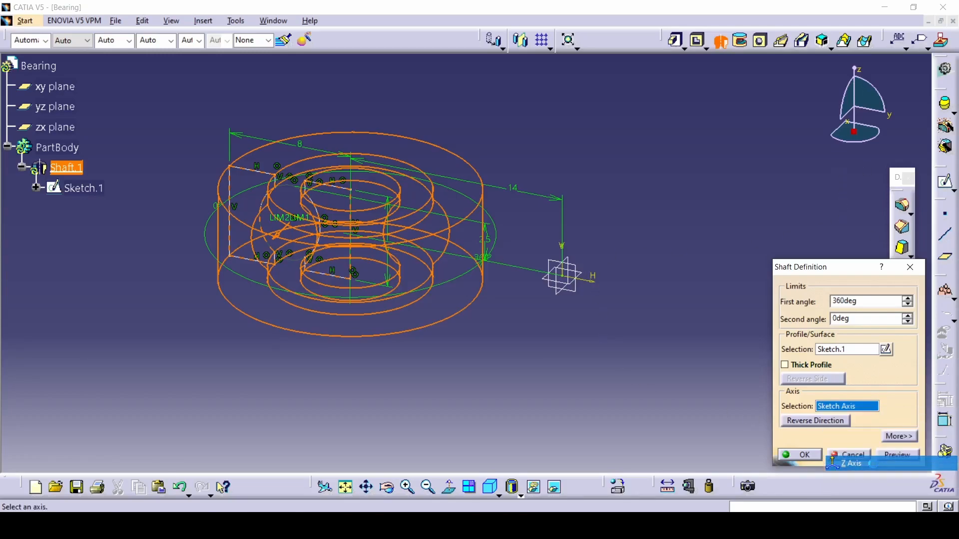
{"action": "middle_click_drag", "start_coordinate": [658, 255], "coordinate": [525, 236]}
{"action": "left_click", "coordinate": [908, 459]}
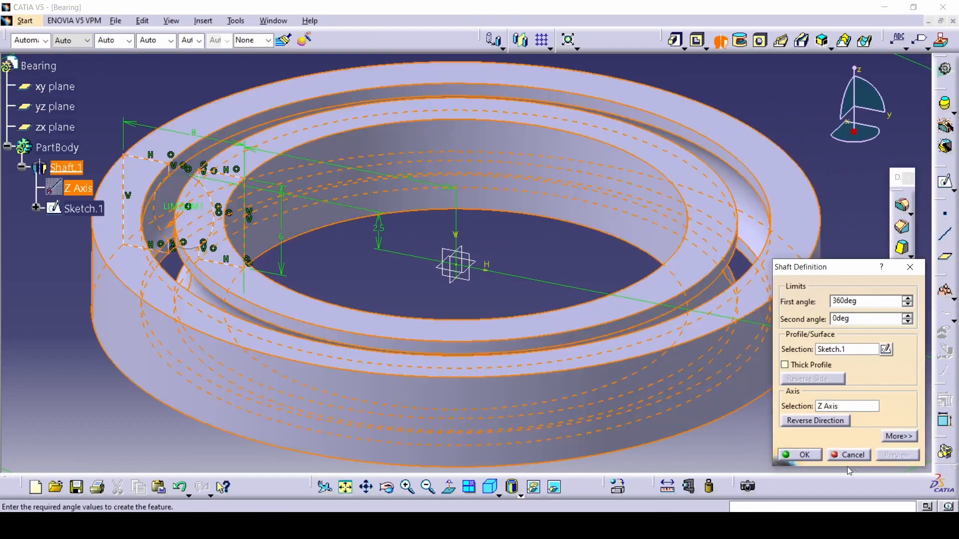
{"action": "left_click", "coordinate": [798, 457]}
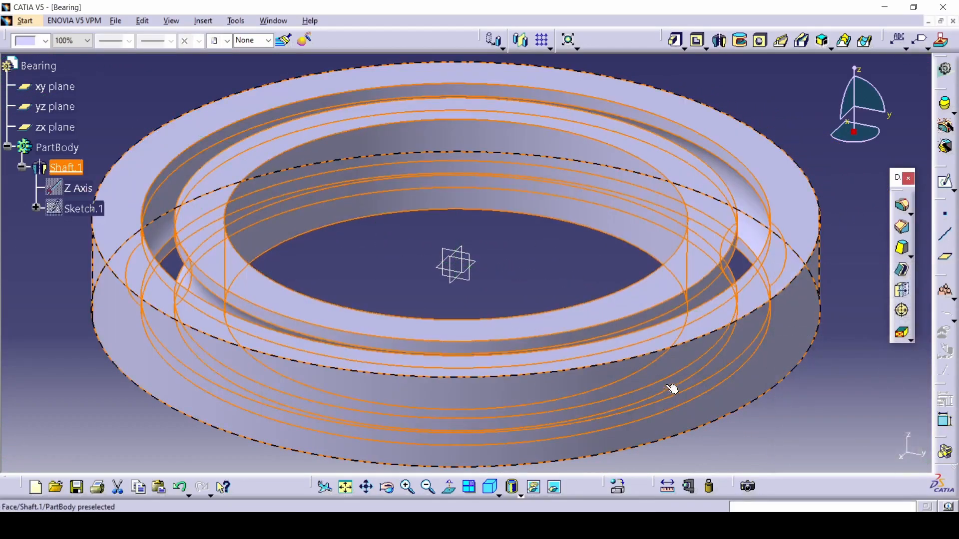
Step: Show Sketch.1 of the ring shaft as a reference for the ball
{"action": "middle_click_drag", "start_coordinate": [583, 216], "coordinate": [587, 281]}
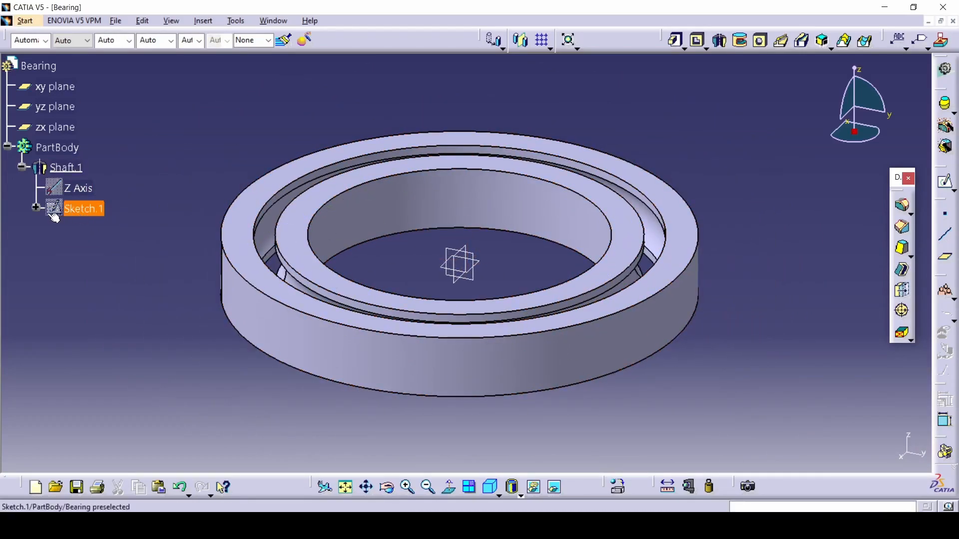
{"action": "right_click", "coordinate": [75, 216]}
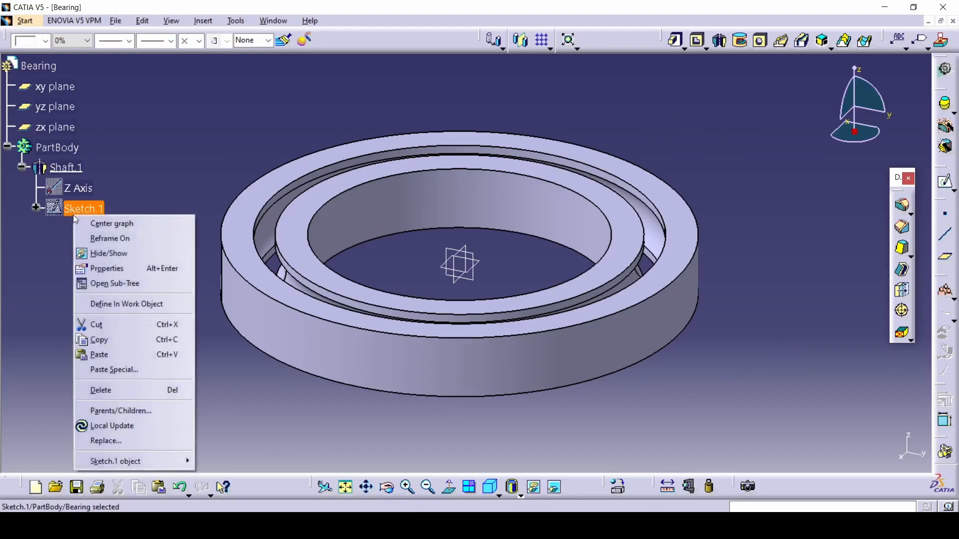
{"action": "left_click", "coordinate": [120, 255]}
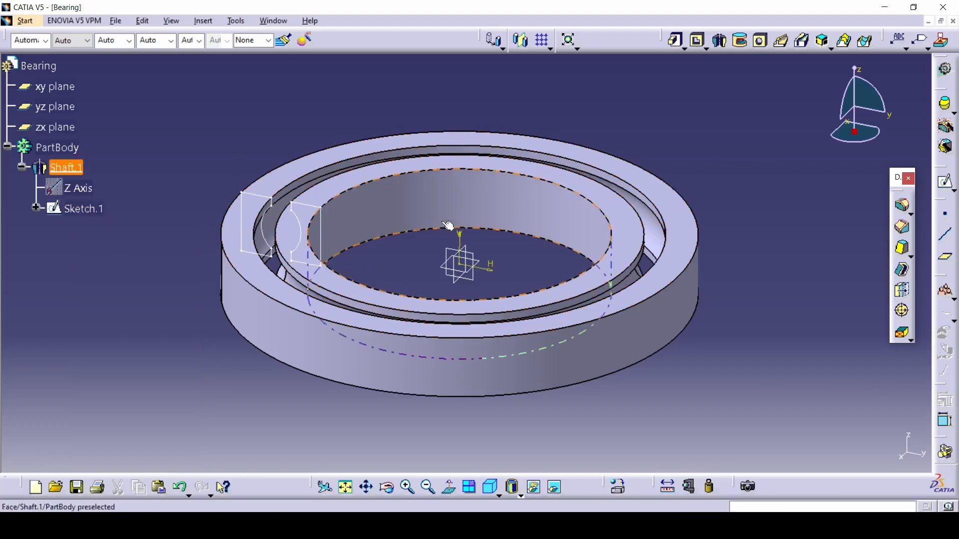
Step: Start a new sketch on the yz plane
{"action": "left_click", "coordinate": [471, 279]}
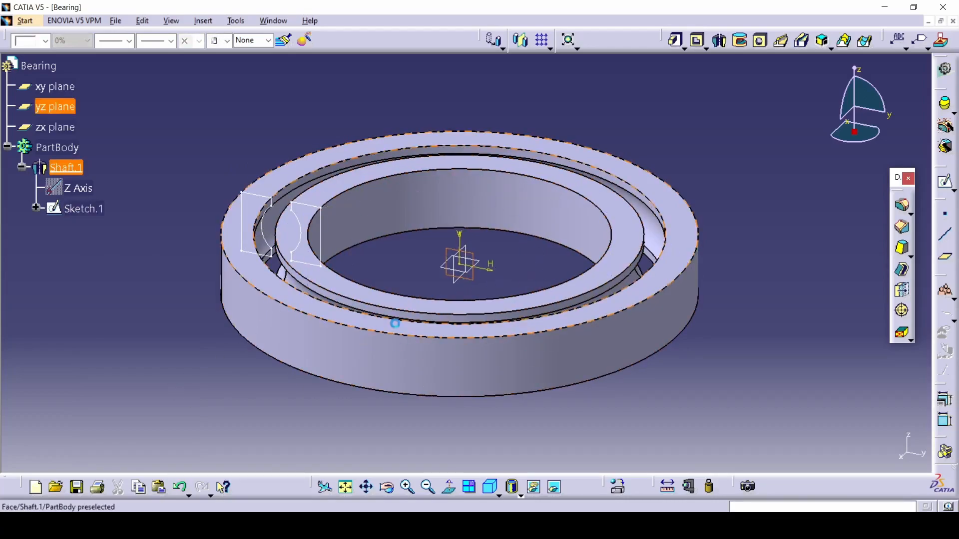
{"action": "left_click", "coordinate": [413, 270]}
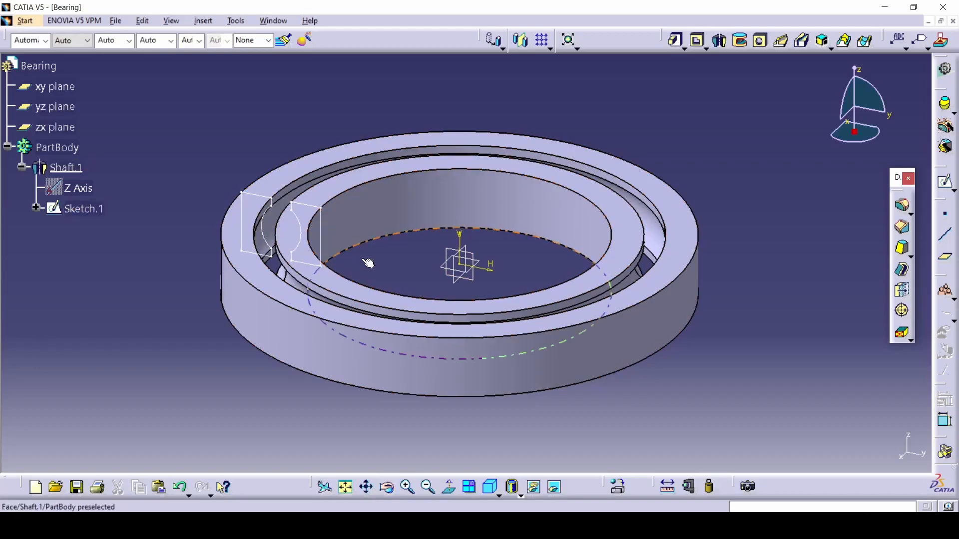
{"action": "left_click", "coordinate": [452, 263]}
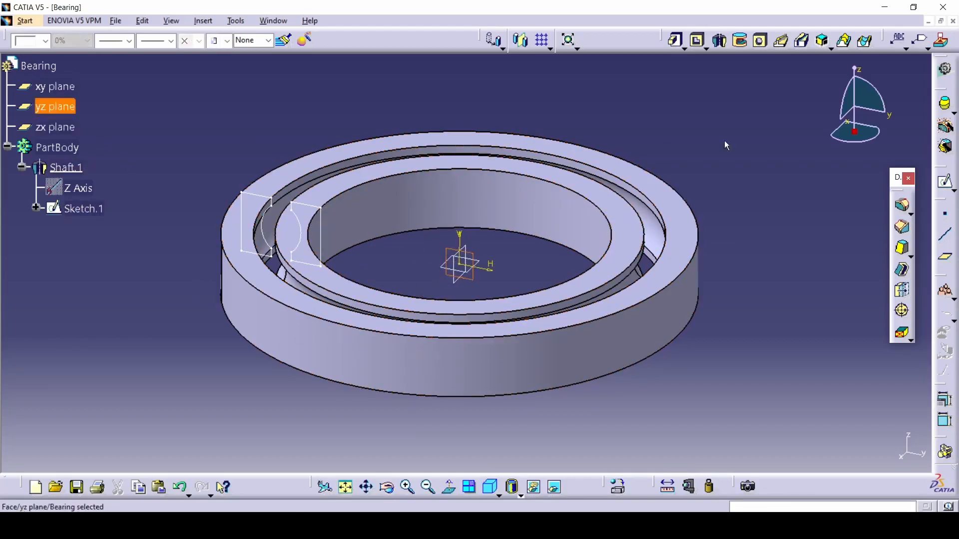
{"action": "left_click", "coordinate": [948, 183]}
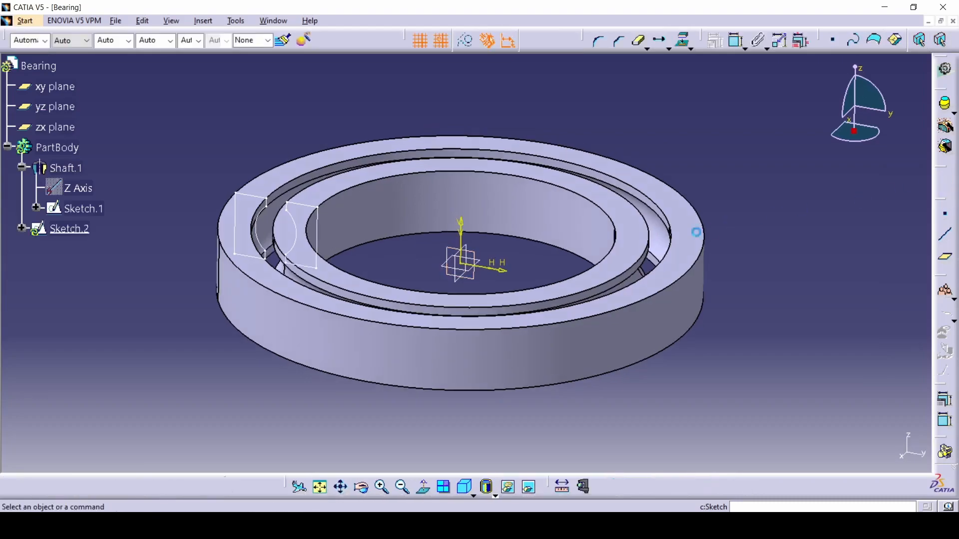
Step: Draw a 4 mm diameter circle centred between the groove arcs on the H axis, reaching the inner ring's groove
{"action": "mouse_move", "coordinate": [315, 275]}
{"action": "middle_mouse_down"}
{"action": "mouse_move", "coordinate": [460, 310]}
{"action": "mouse_move", "coordinate": [452, 324]}
{"action": "mouse_move", "coordinate": [456, 285]}
{"action": "middle_mouse_up"}
{"action": "left_click", "coordinate": [946, 236]}
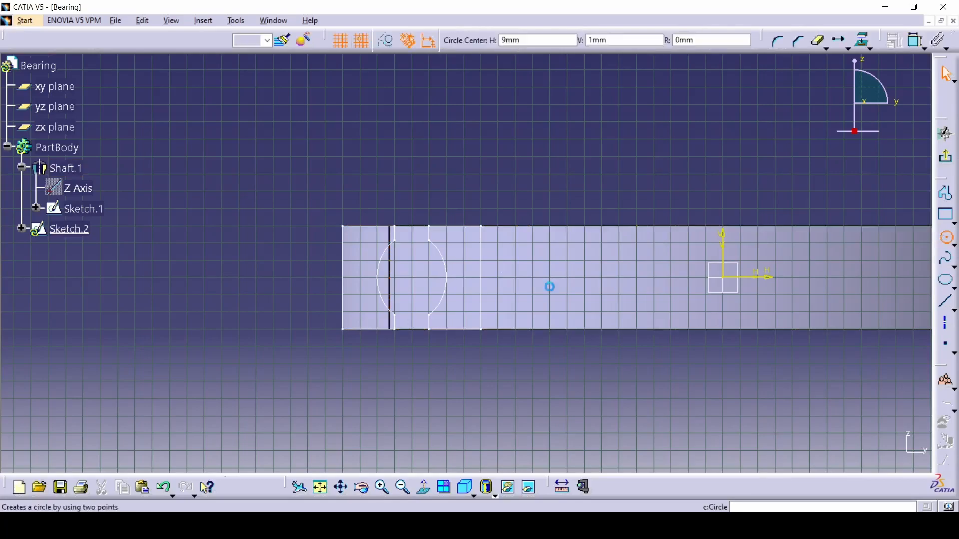
{"action": "left_click", "coordinate": [425, 280]}
{"action": "left_click", "coordinate": [446, 282]}
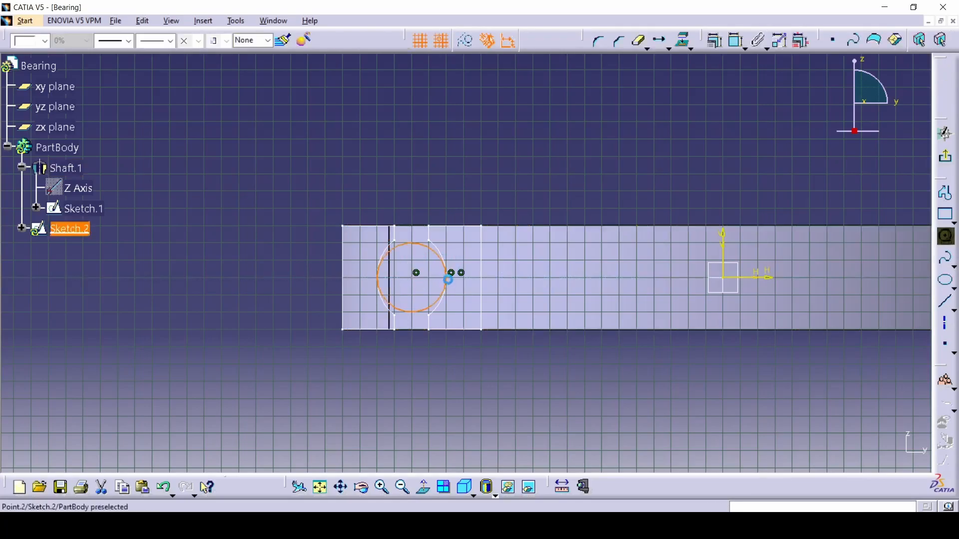
Step: Draw a vertical diameter line through the circle and trim away the half facing the bearing's centre
{"action": "left_click", "coordinate": [946, 301]}
{"action": "left_click", "coordinate": [411, 311]}
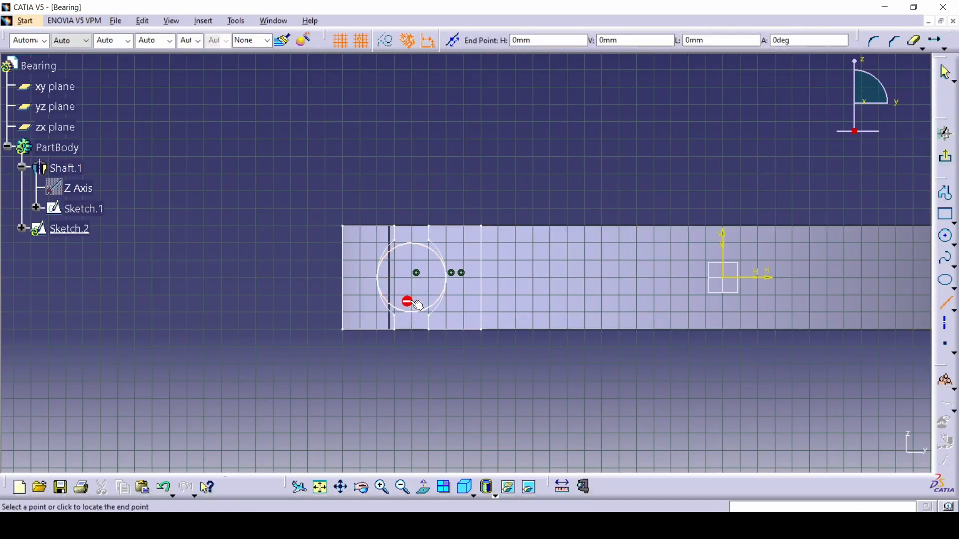
{"action": "left_click", "coordinate": [410, 250]}
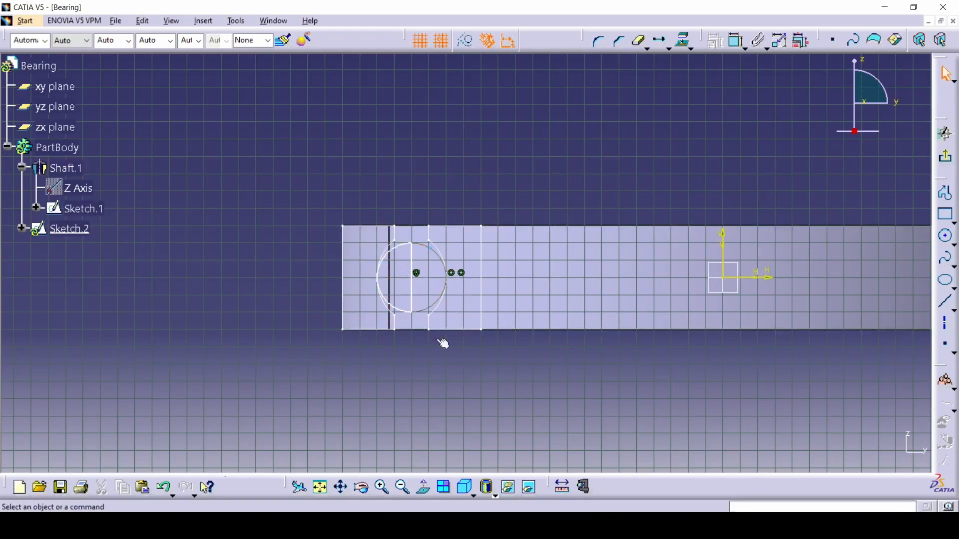
Step: Leave the sketch and revolve the half circle 360° about its straight vertical edge with Shaft to form the ball
{"action": "left_click", "coordinate": [946, 159]}
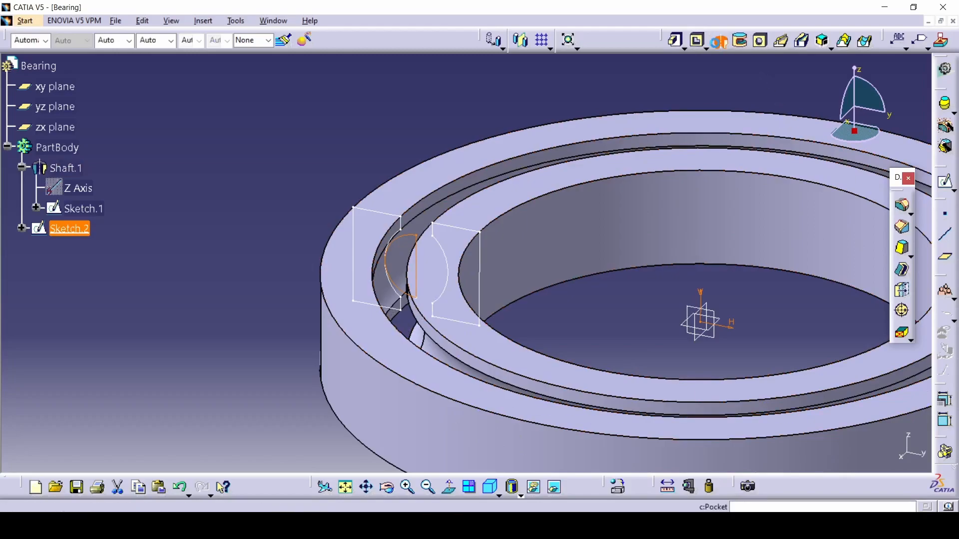
{"action": "left_click", "coordinate": [715, 42]}
{"action": "left_click", "coordinate": [856, 408]}
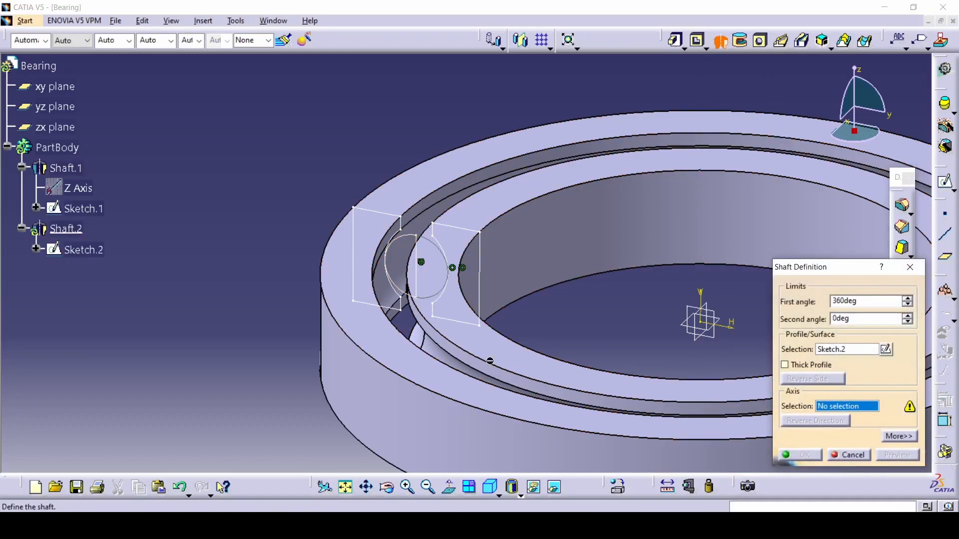
{"action": "left_click", "coordinate": [422, 286]}
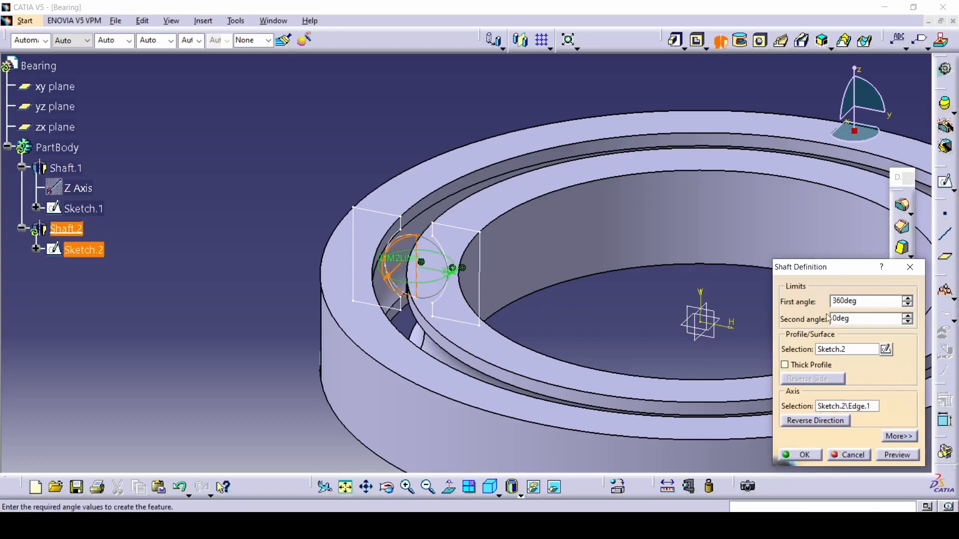
{"action": "left_click", "coordinate": [898, 458]}
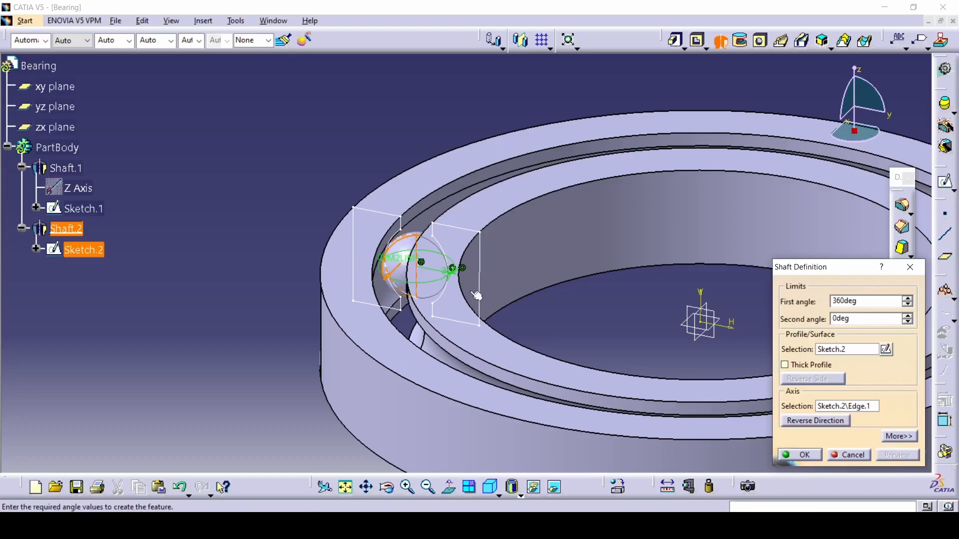
{"action": "left_click", "coordinate": [801, 456]}
Step: Hide Sketch.1 of the ring shaft
{"action": "middle_click_drag", "start_coordinate": [604, 332], "coordinate": [434, 314]}
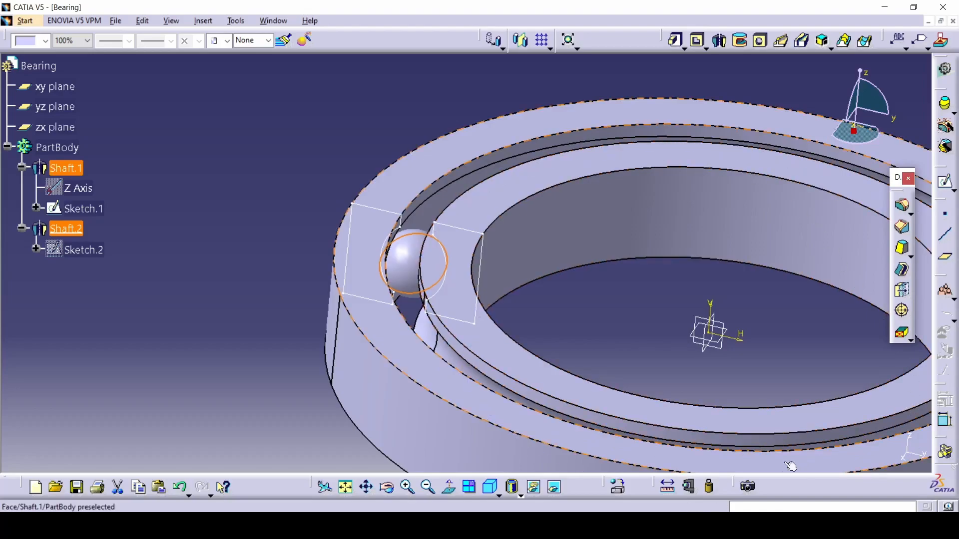
{"action": "left_click", "coordinate": [131, 203]}
{"action": "right_click", "coordinate": [95, 208]}
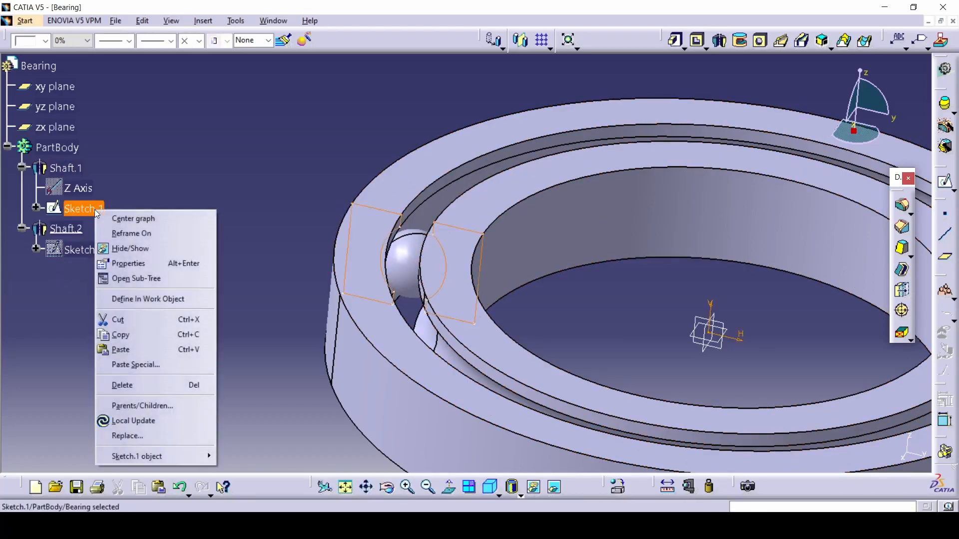
{"action": "key", "text": "Escape"}
{"action": "left_click", "coordinate": [65, 244]}
Step: Start a circular pattern of the ball Shaft.2, using the Complete crown option with 16 instances
{"action": "left_click", "coordinate": [65, 229]}
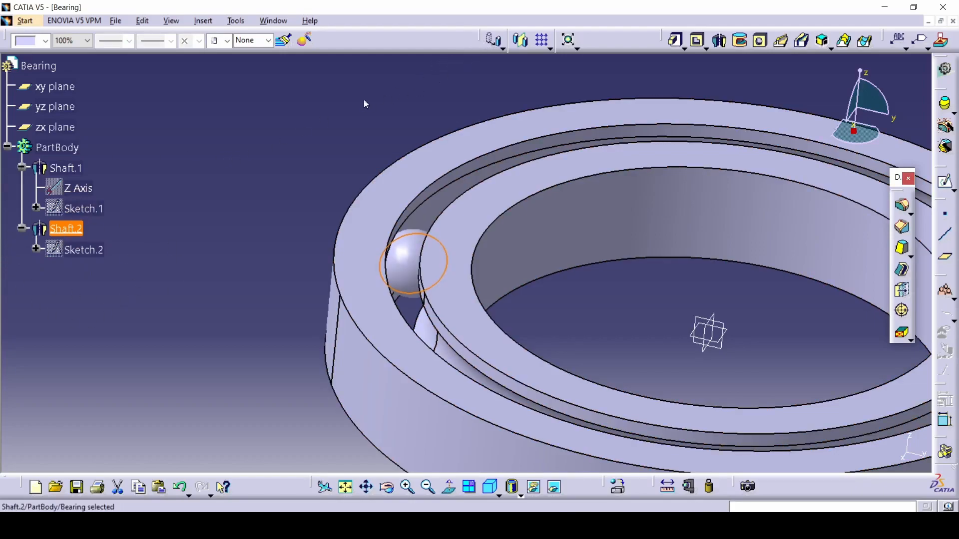
{"action": "left_click_drag", "start_coordinate": [485, 40], "coordinate": [363, 119]}
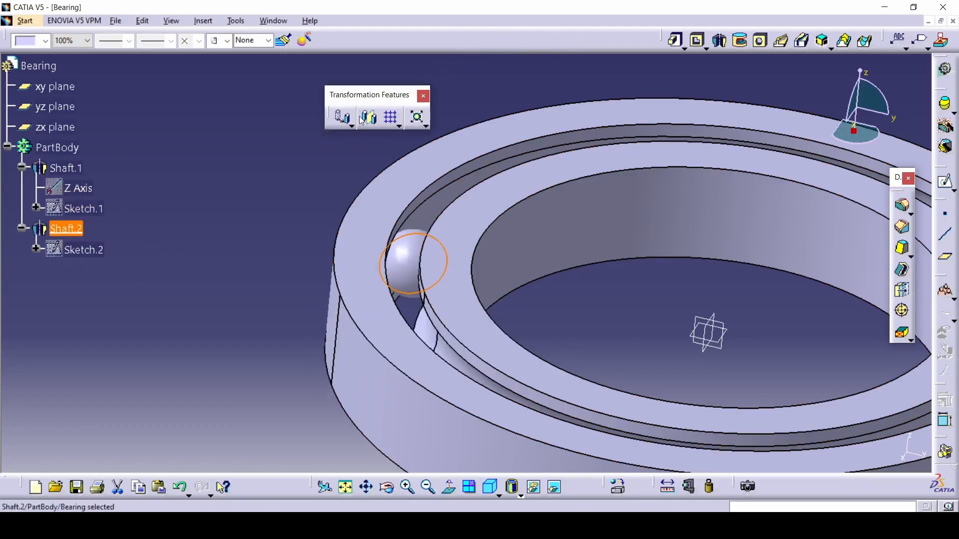
{"action": "left_click", "coordinate": [398, 126]}
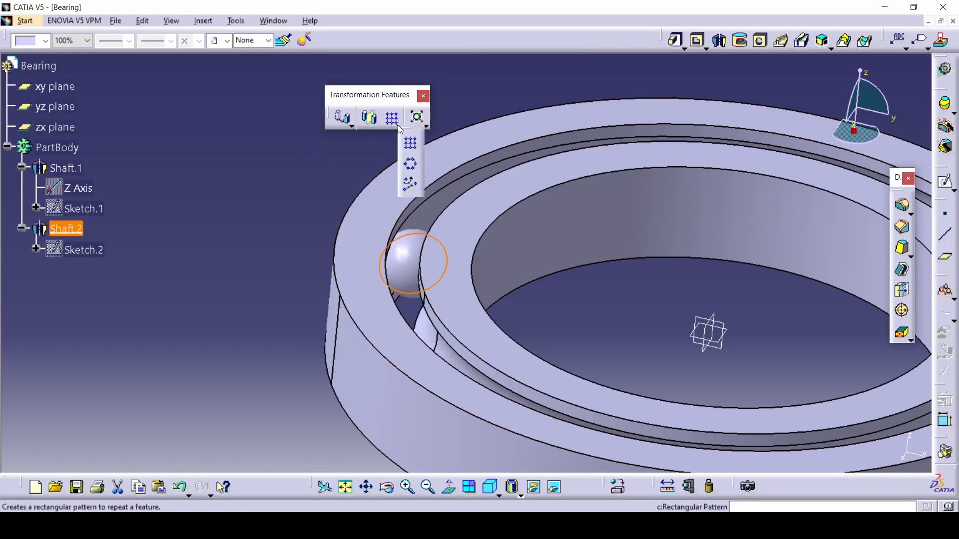
{"action": "left_click", "coordinate": [412, 165]}
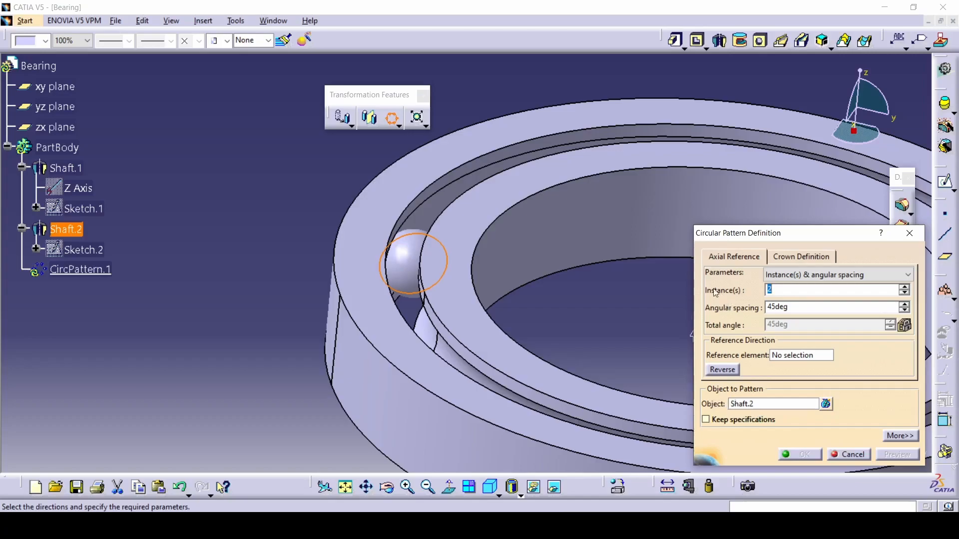
{"action": "left_click", "coordinate": [802, 279]}
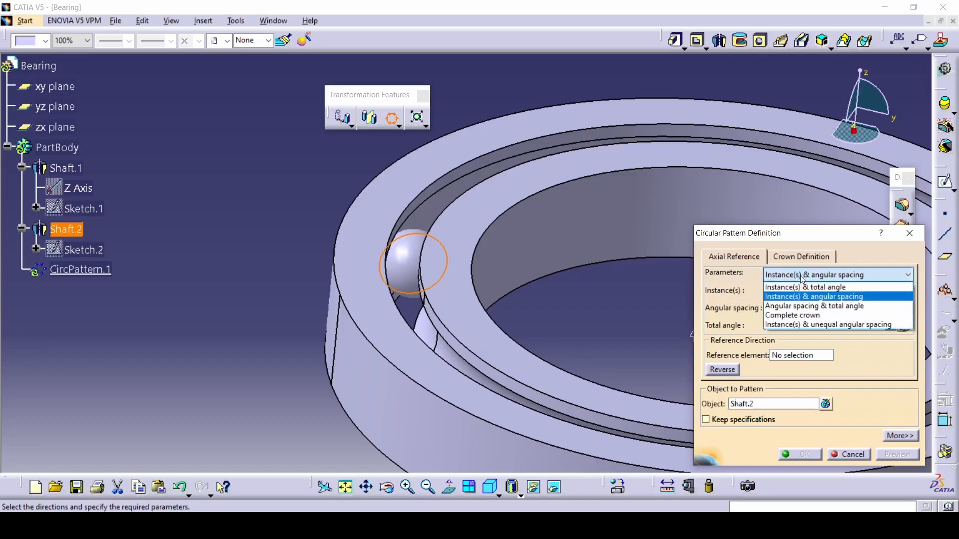
{"action": "left_click", "coordinate": [807, 317]}
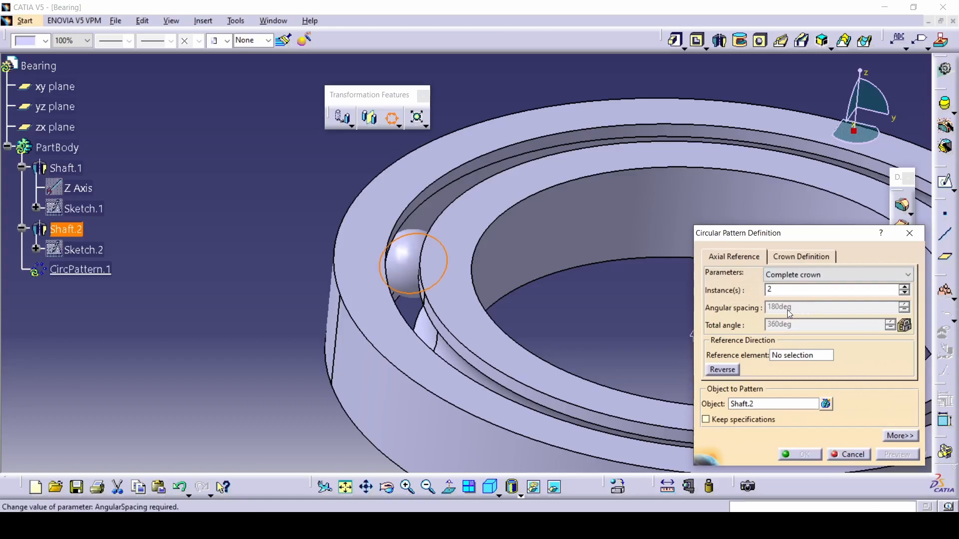
{"action": "double_click", "coordinate": [782, 289]}
Step: Set the xy plane as the pattern's reference element, preview the balls around the groove, and create the circular pattern
{"action": "left_click", "coordinate": [798, 356]}
{"action": "middle_click_drag", "start_coordinate": [619, 310], "coordinate": [503, 295]}
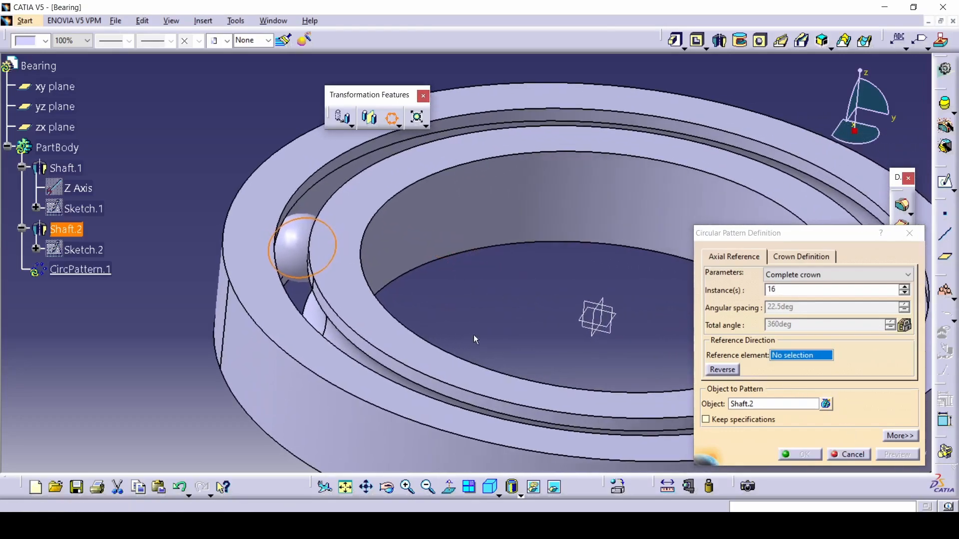
{"action": "left_click", "coordinate": [609, 325]}
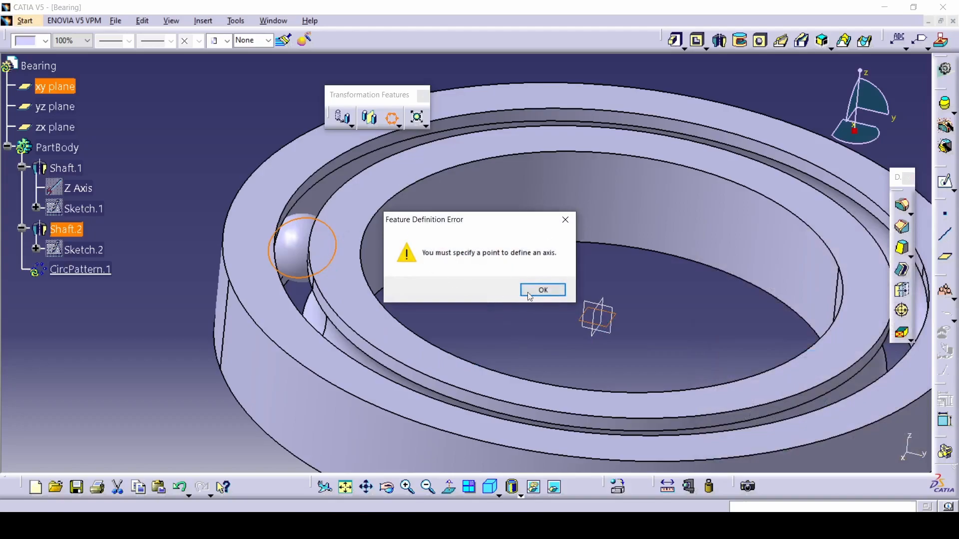
{"action": "left_click", "coordinate": [543, 291]}
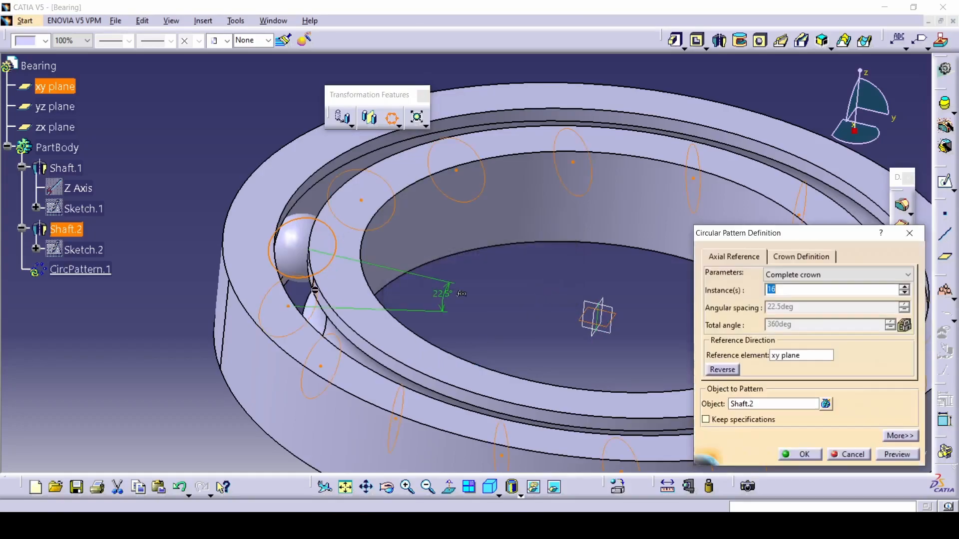
{"action": "middle_click_drag", "start_coordinate": [535, 300], "coordinate": [381, 292]}
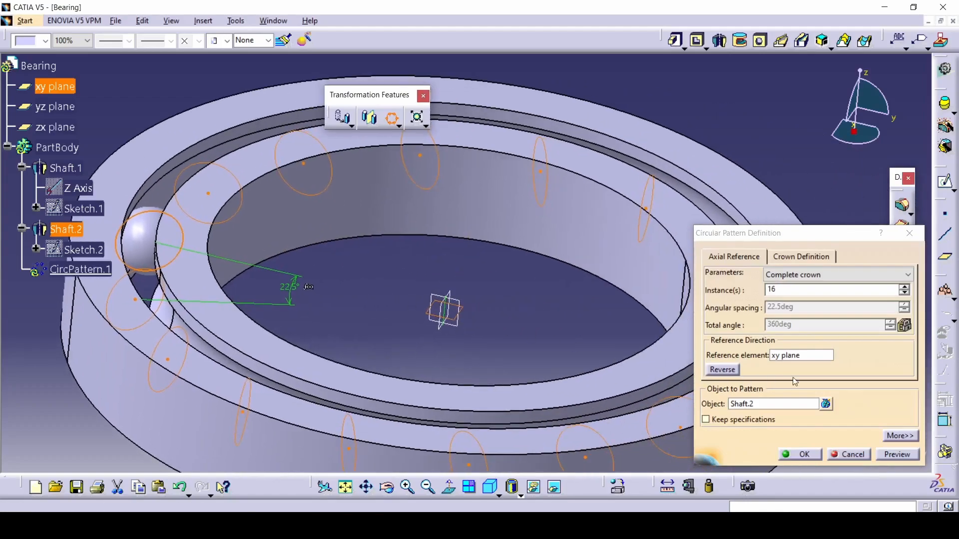
{"action": "left_click", "coordinate": [894, 456]}
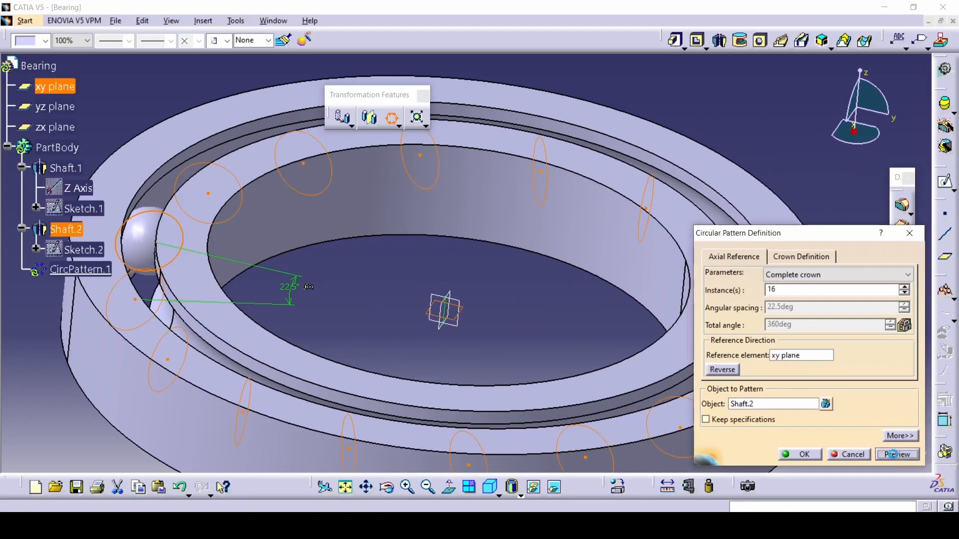
{"action": "middle_click_drag", "start_coordinate": [461, 358], "coordinate": [461, 328]}
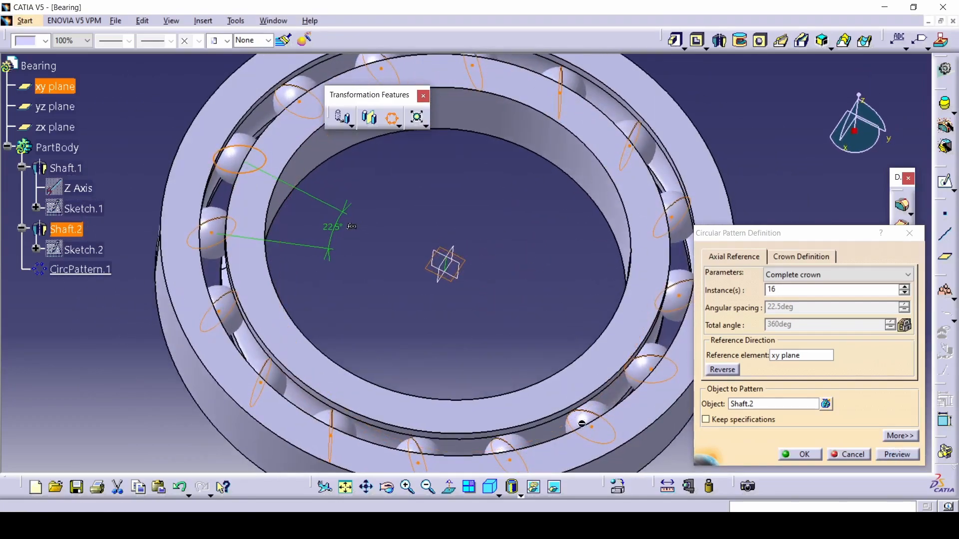
{"action": "left_click", "coordinate": [799, 455]}
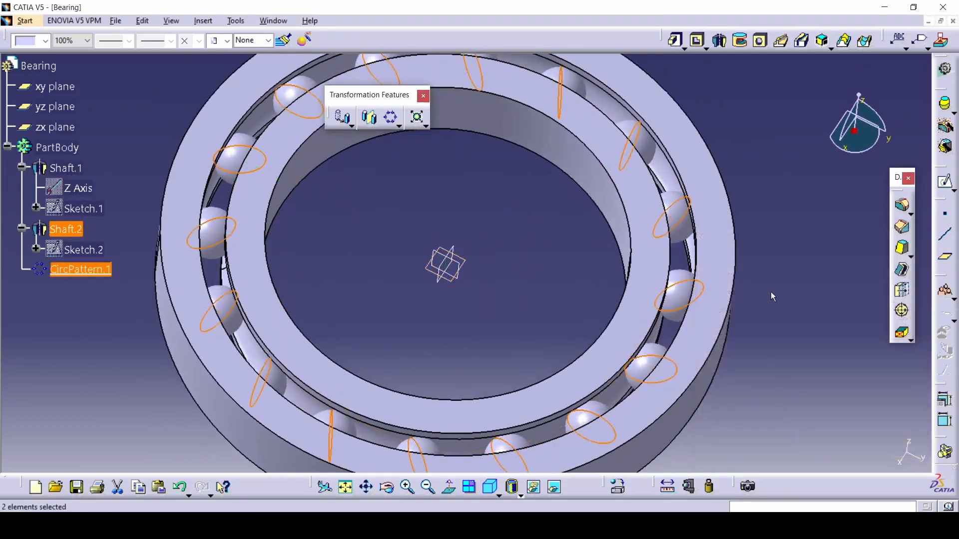
{"action": "left_click", "coordinate": [490, 487]}
{"action": "middle_click_drag", "start_coordinate": [573, 205], "coordinate": [465, 316]}
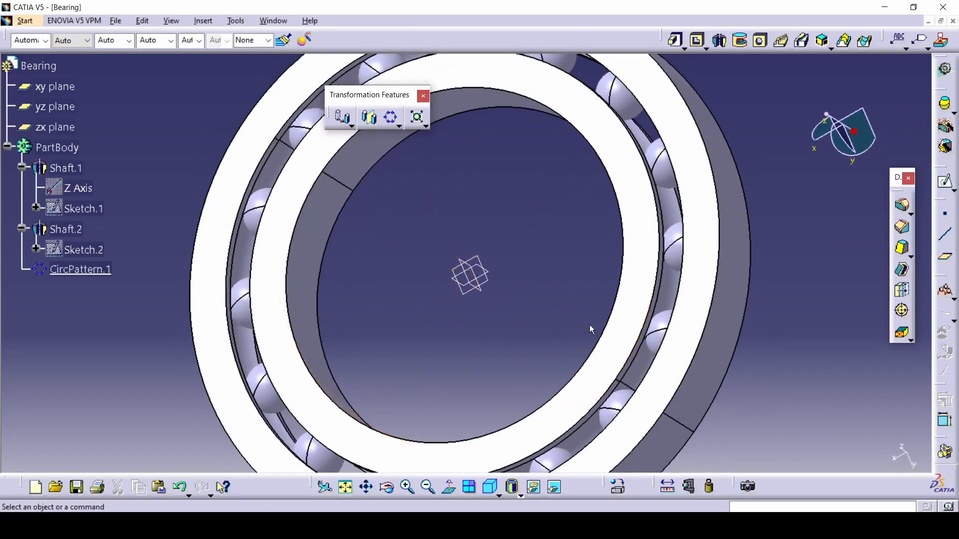